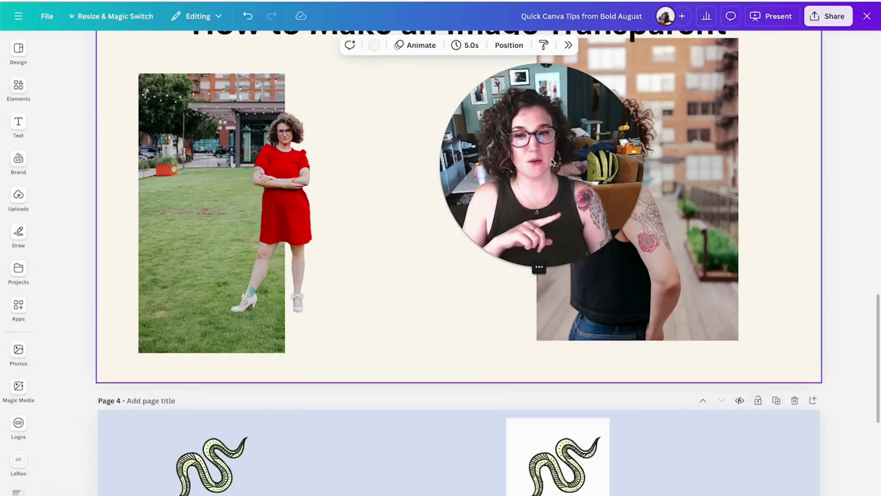
# Review the sample photos on page 3 and the PNG, JPG and SVG comparison on page 4.
pyautogui.scroll(1, 411, 240)
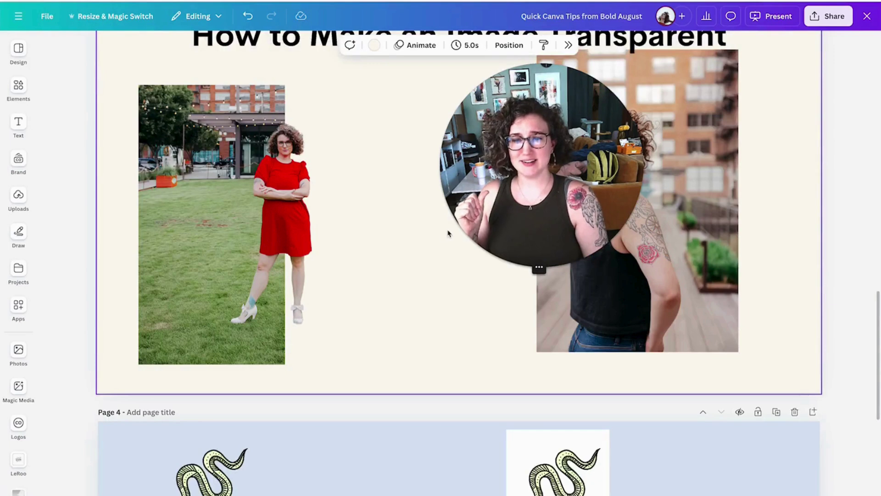
pyautogui.scroll(3, 448, 233)
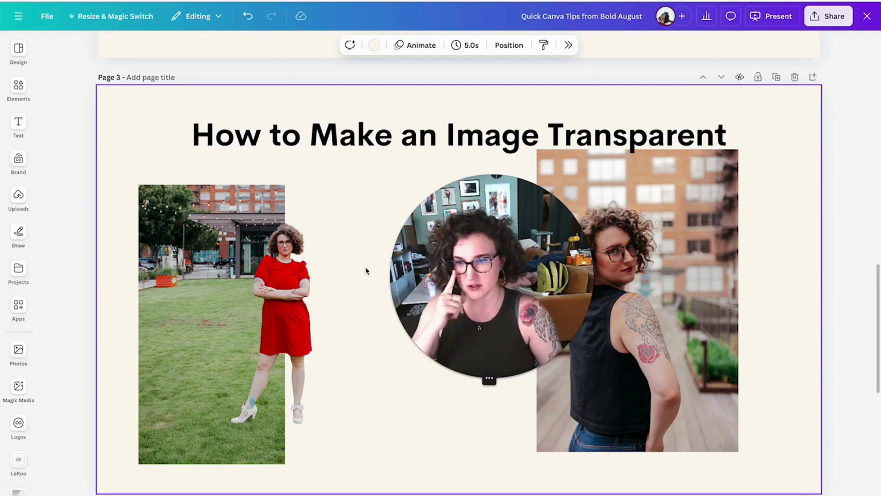
pyautogui.click(288, 289)
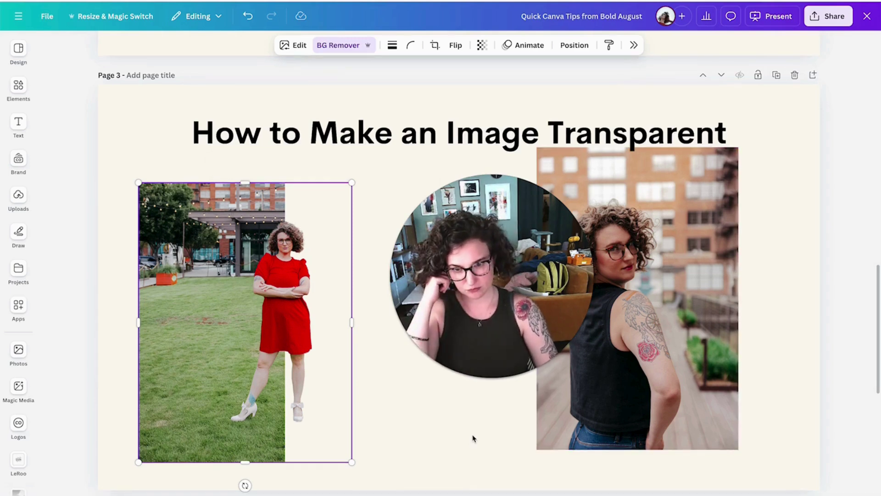
pyautogui.scroll(-2, 474, 439)
pyautogui.scroll(-6, 475, 434)
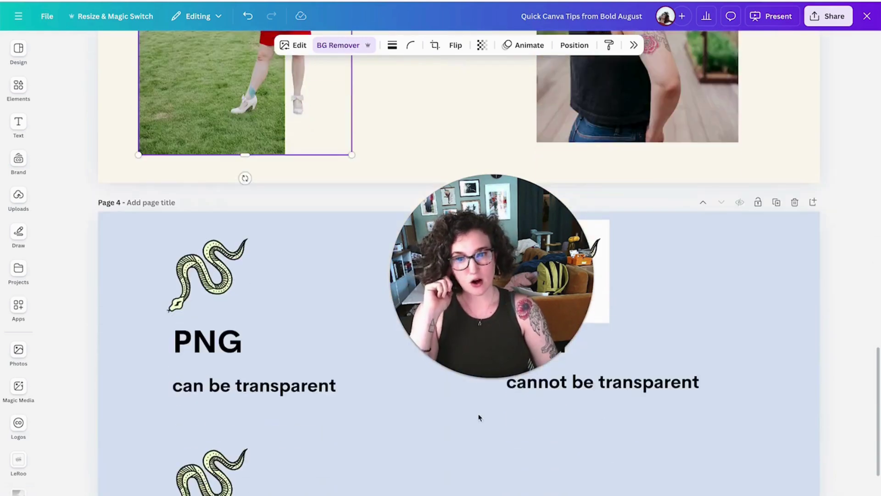
pyautogui.scroll(-2, 634, 407)
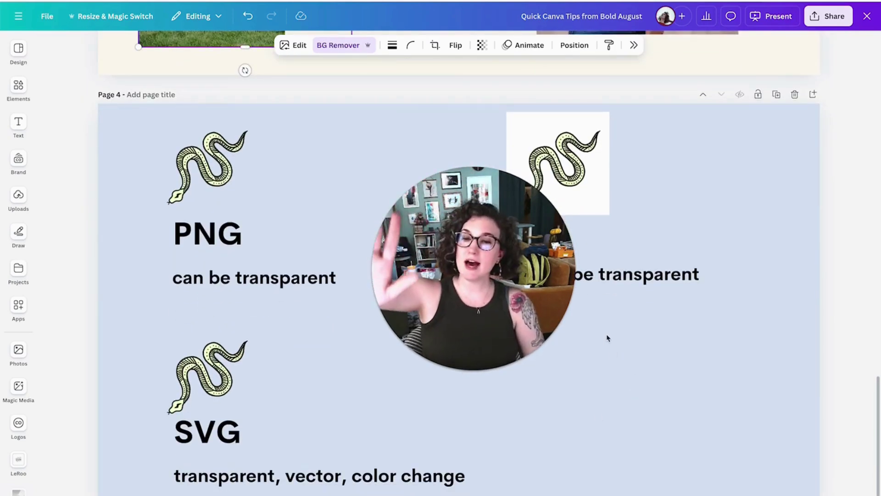
pyautogui.moveTo(507, 296); pyautogui.dragTo(574, 294)
pyautogui.click(561, 353)
pyautogui.click(535, 353)
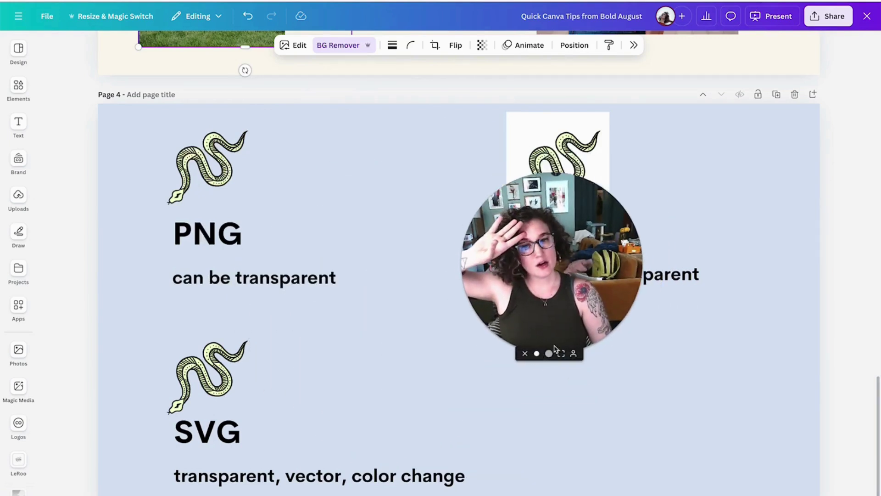
pyautogui.moveTo(526, 380); pyautogui.dragTo(430, 216)
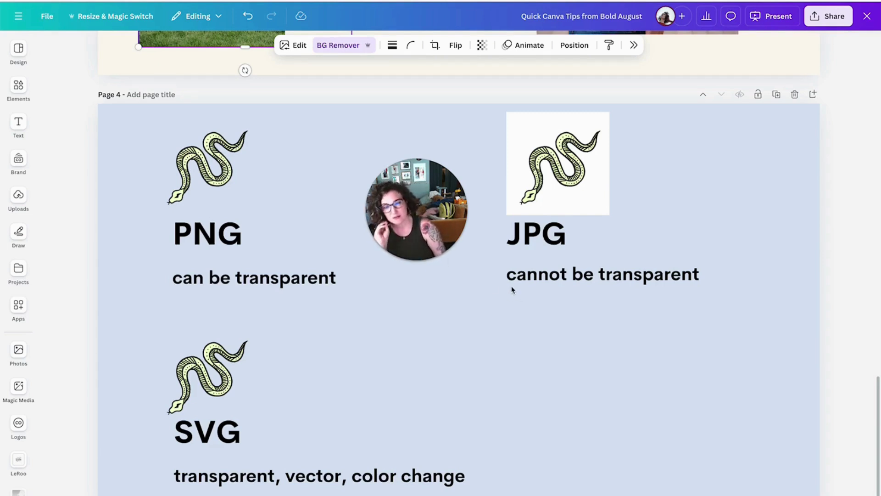
pyautogui.moveTo(387, 214); pyautogui.dragTo(536, 284)
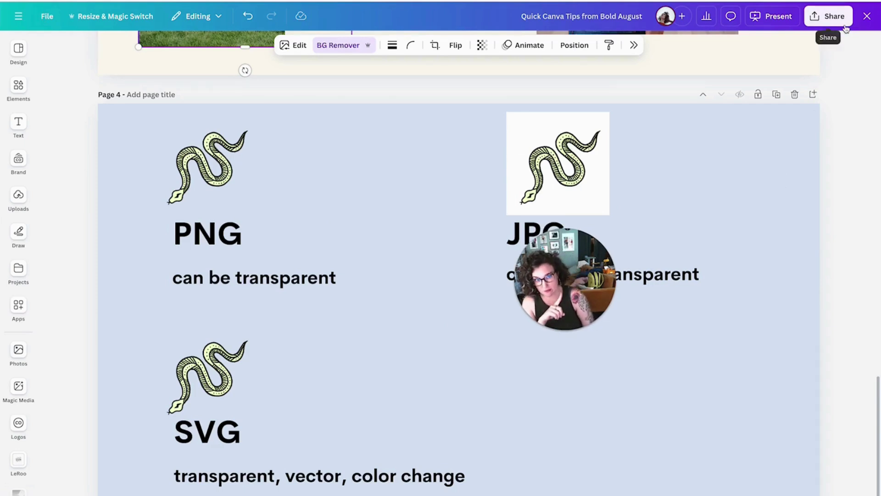
# Open the design's download options and check which image file types are offered, without exporting anything.
pyautogui.click(829, 17)
pyautogui.click(760, 274)
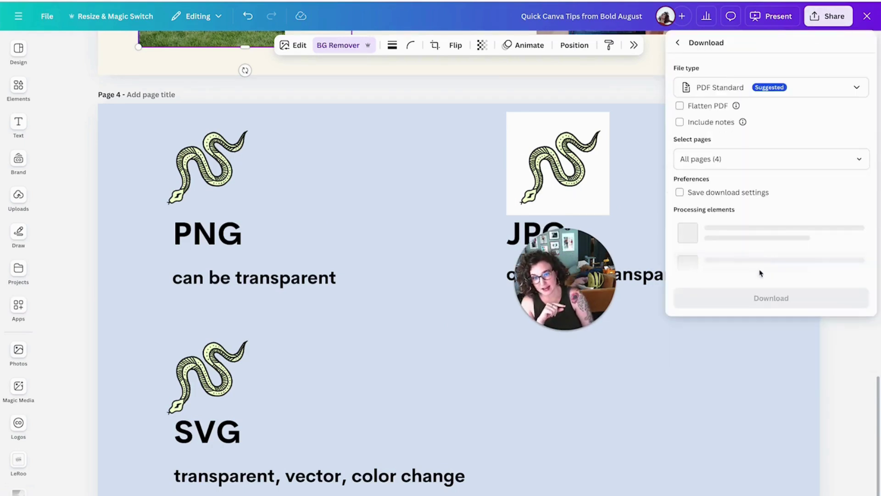
pyautogui.click(758, 86)
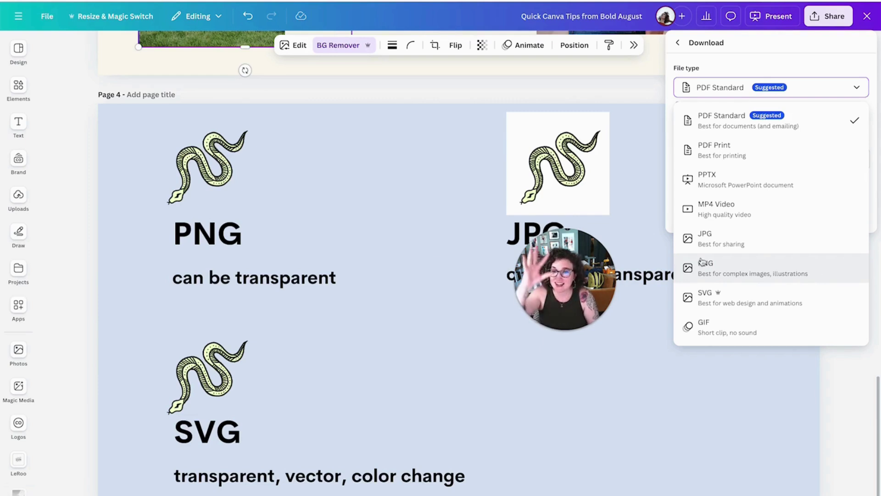
pyautogui.click(485, 275)
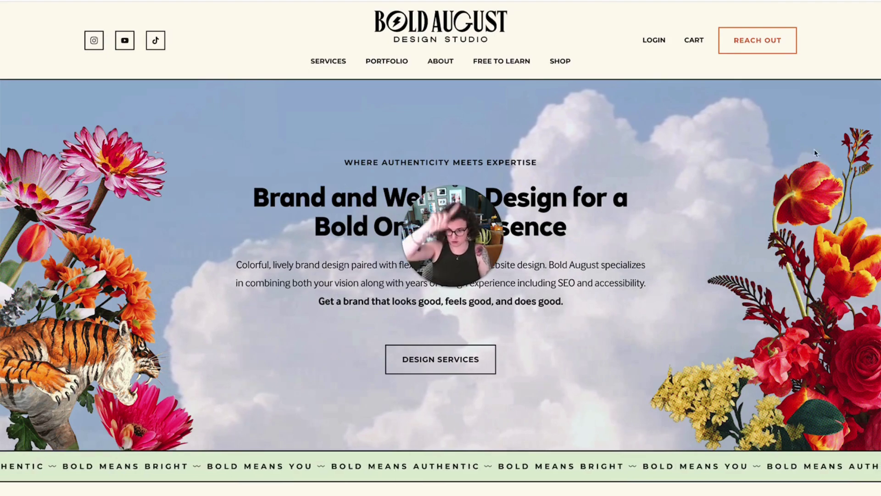
# Switch to the Bold August Design Studio website and look through its homepage for cut-out images and graphics, then return to the Canva design.
pyautogui.scroll(-15, 607, 228)
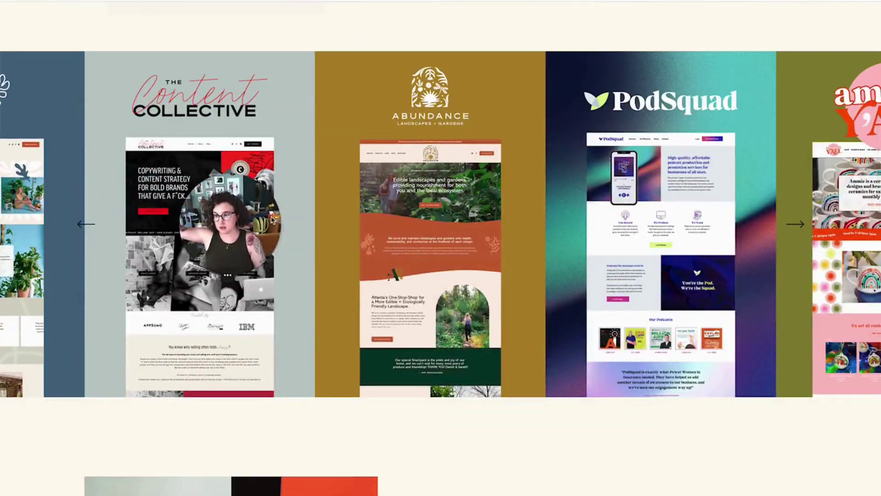
pyautogui.scroll(-6, 264, 305)
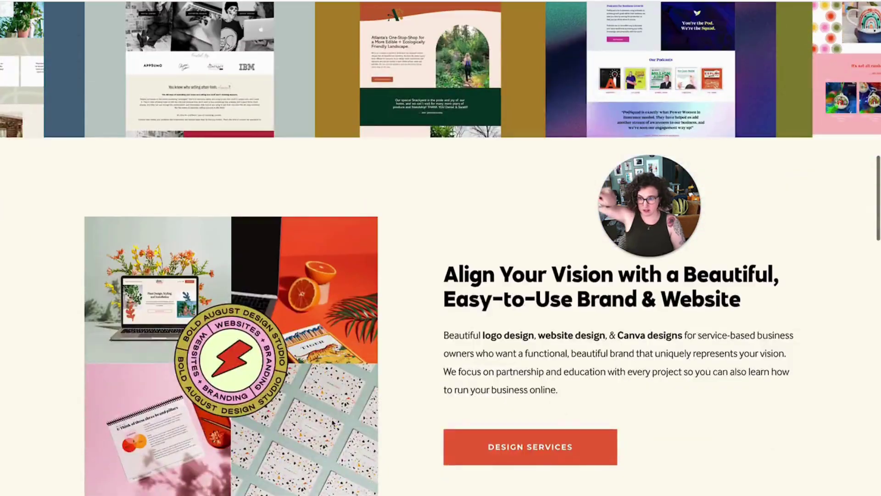
pyautogui.scroll(-10, 264, 306)
pyautogui.scroll(-7, 224, 364)
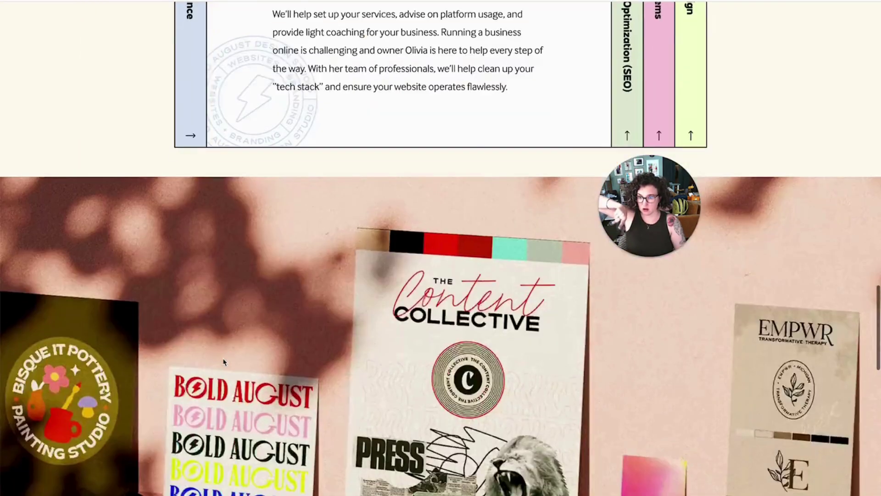
pyautogui.scroll(-13, 312, 340)
pyautogui.scroll(-7, 315, 334)
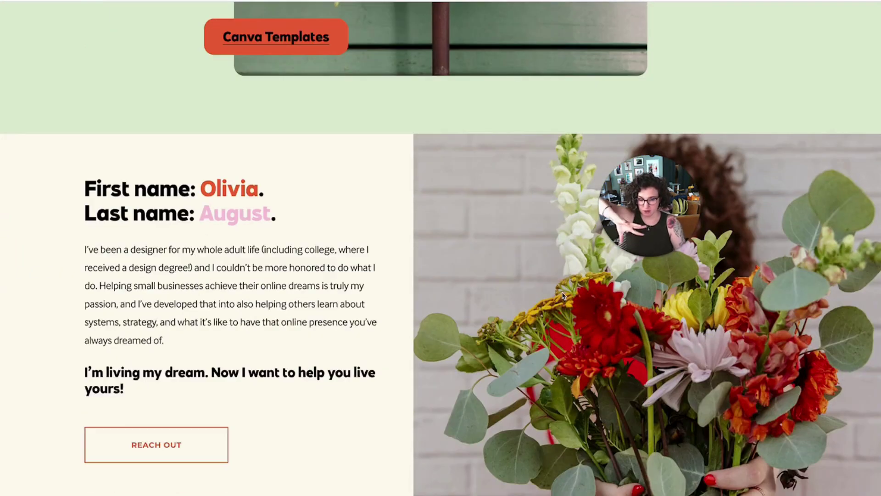
pyautogui.scroll(2, 573, 283)
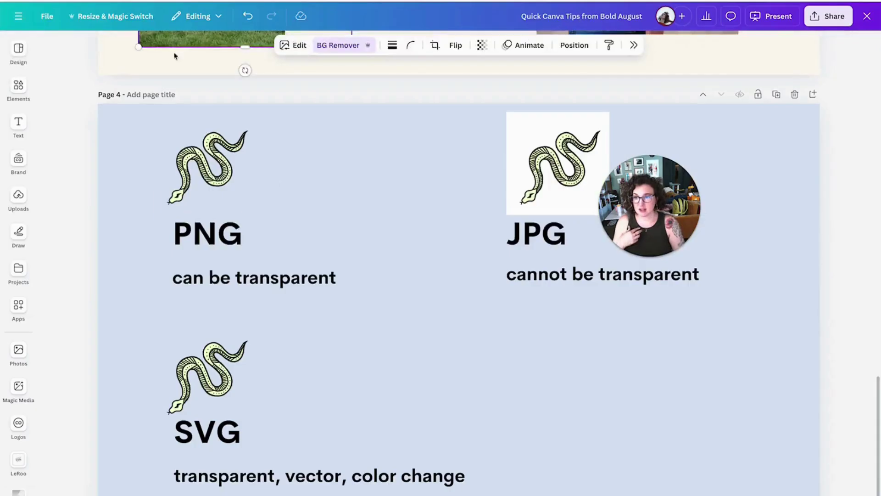
# Recolor the light green fill of the SVG snake on page 4, trying several brand colors and ending with cream from 2024 Bold August Designs.
pyautogui.click(312, 304)
pyautogui.click(221, 369)
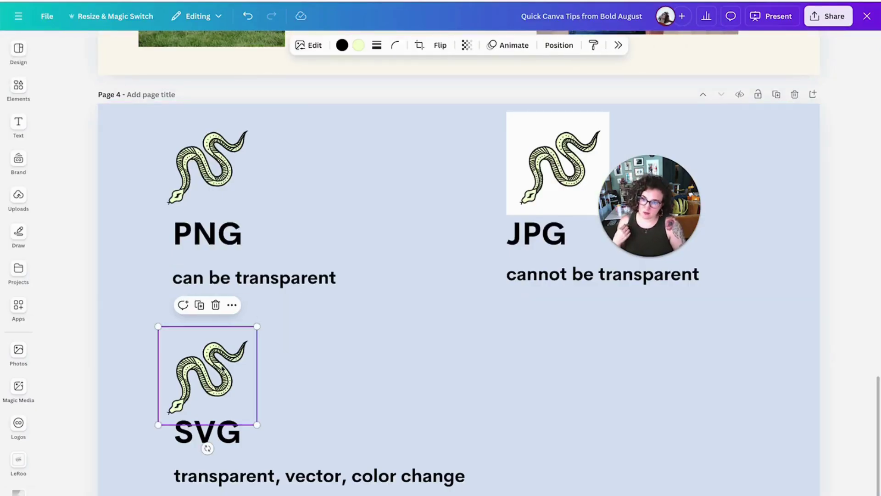
pyautogui.click(358, 44)
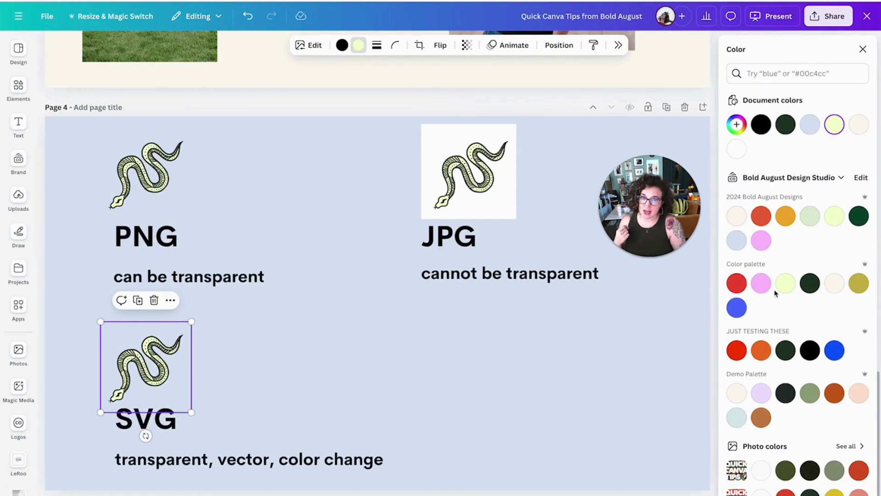
pyautogui.click(760, 283)
pyautogui.click(736, 283)
pyautogui.click(786, 283)
pyautogui.click(810, 283)
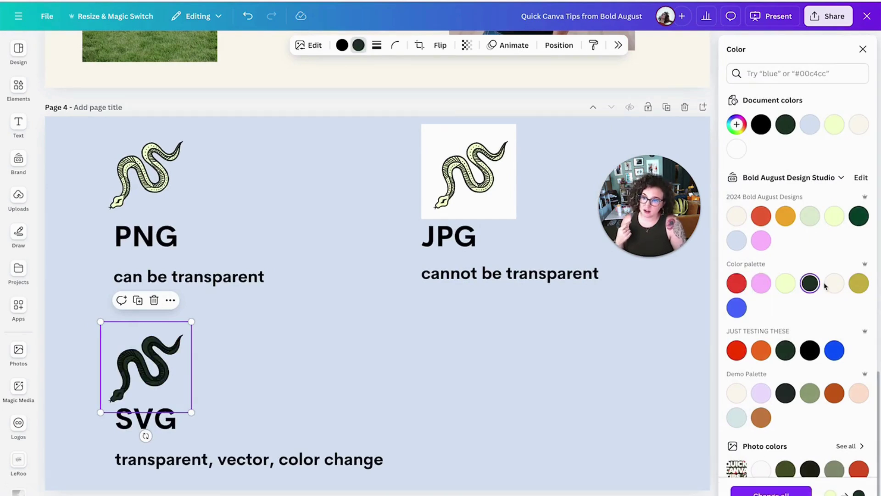
pyautogui.click(736, 215)
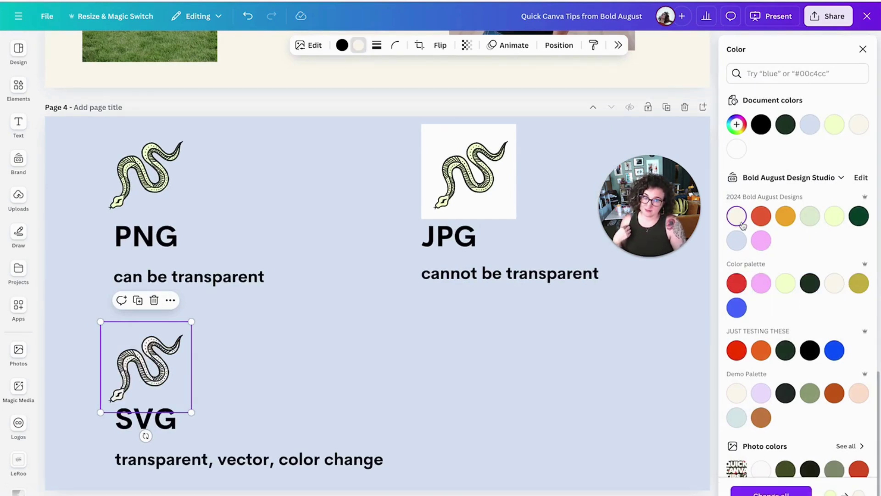
pyautogui.click(567, 402)
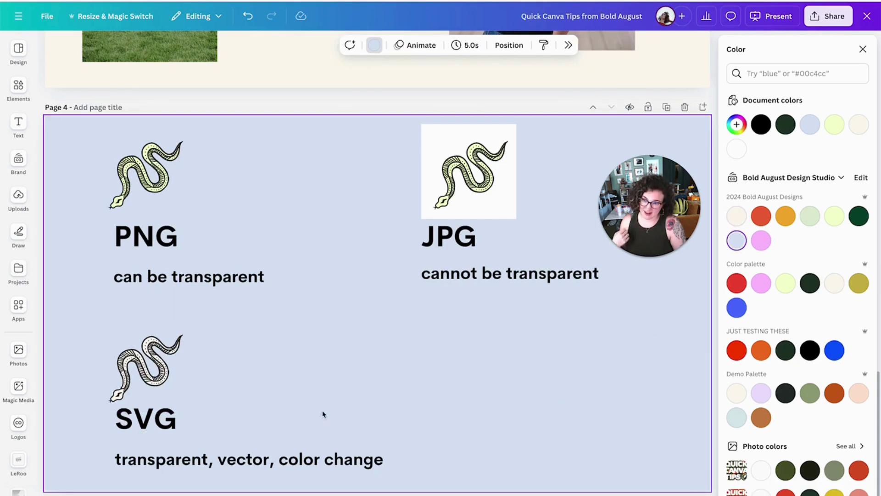
# Delete the SVG snake together with its heading and caption from page 4.
pyautogui.moveTo(104, 377); pyautogui.dragTo(390, 475)
pyautogui.press('Delete')
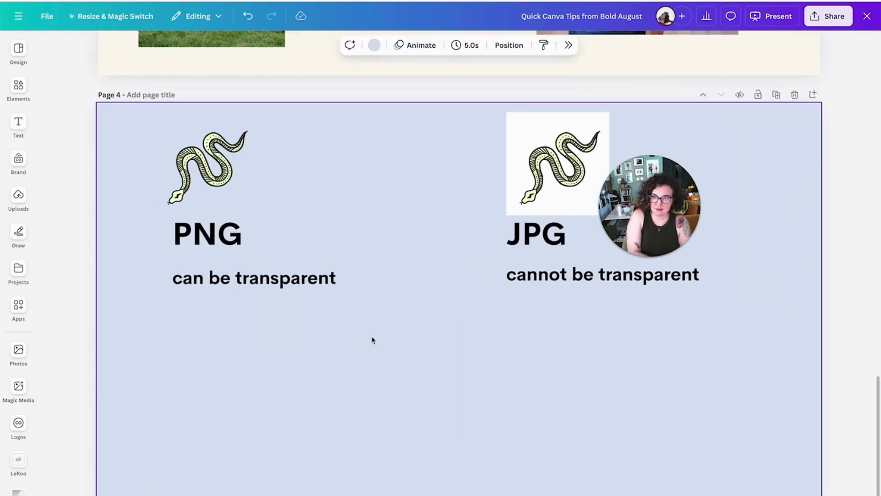
pyautogui.press('Escape')
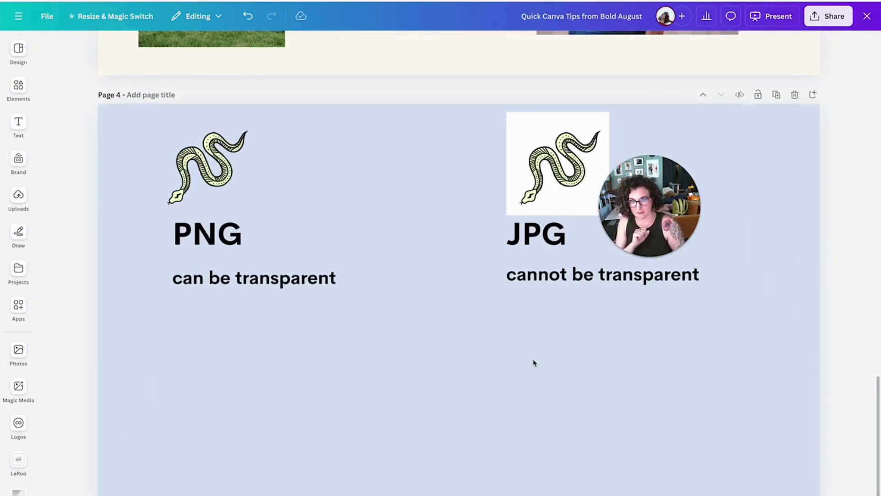
pyautogui.scroll(7, 534, 362)
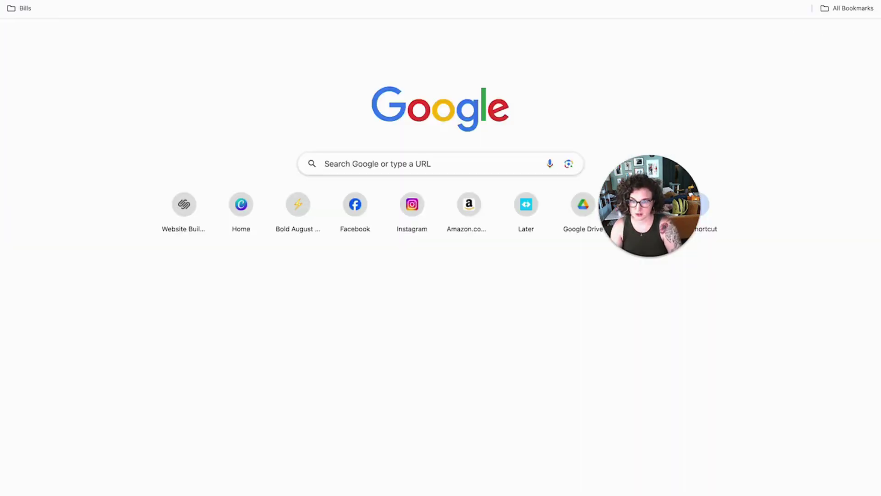
# Open the Canva home page in a new browser tab and go to Bold August Branding, 09 Brand Headshots, 2023 Bold.
pyautogui.write('canva')
pyautogui.press('Return')
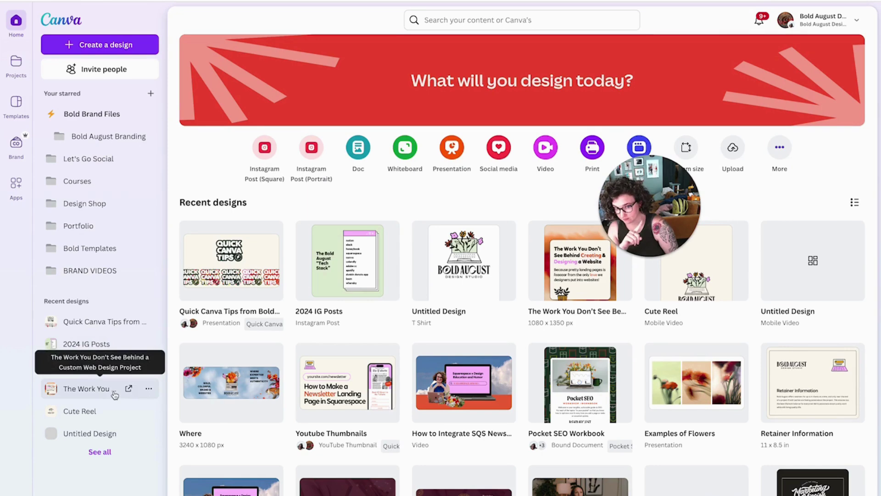
pyautogui.click(118, 145)
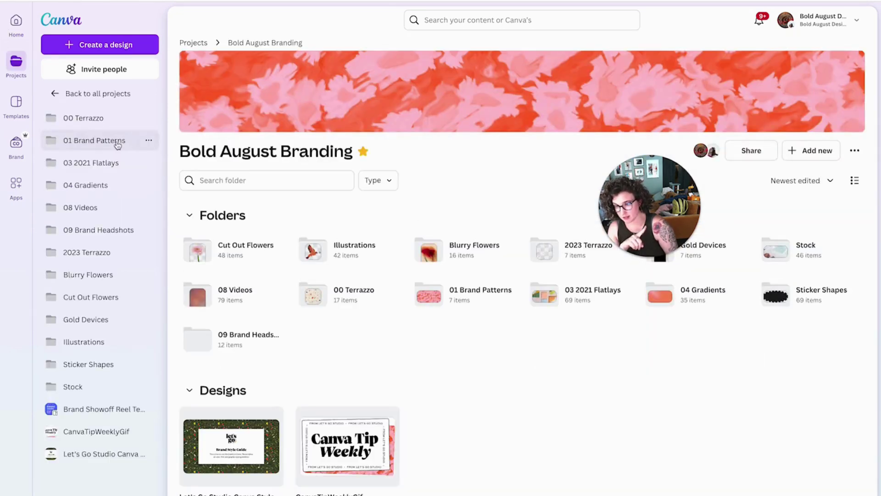
pyautogui.click(121, 229)
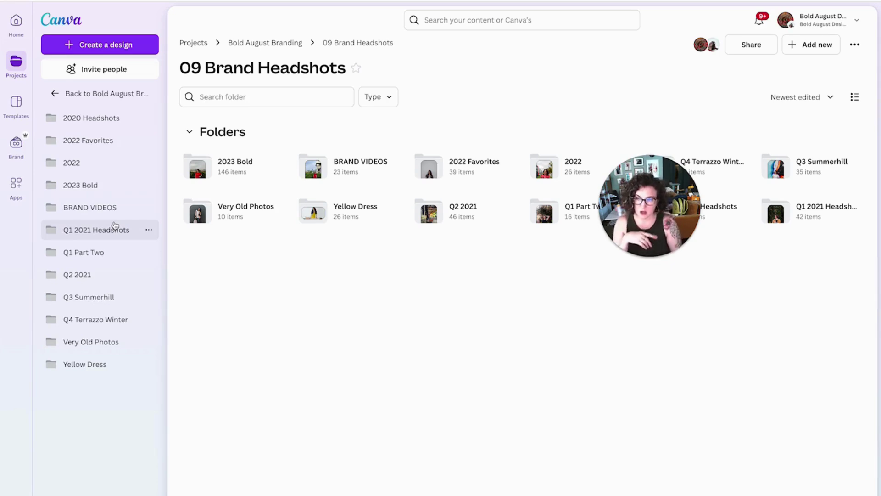
pyautogui.click(238, 184)
# Find the red-shirt portrait whose file name ends in q323-94 and open it in the image editor.
pyautogui.scroll(-8, 438, 245)
pyautogui.scroll(-2, 439, 239)
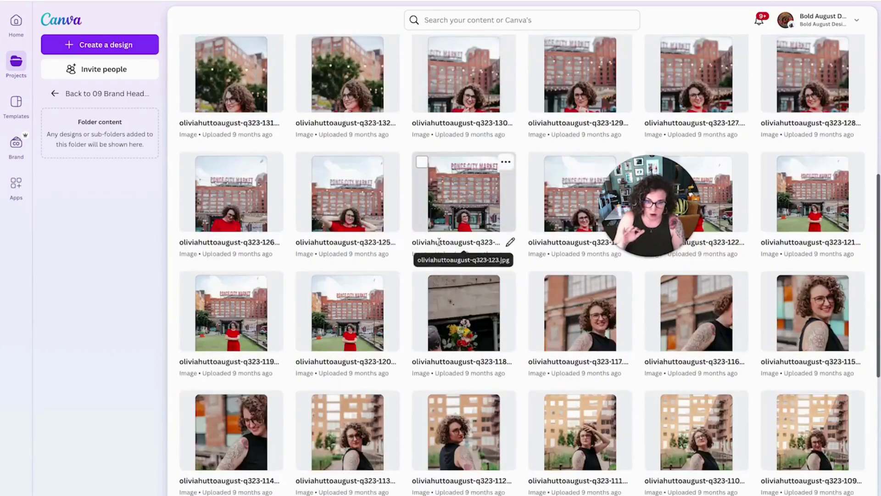
pyautogui.scroll(-7, 439, 237)
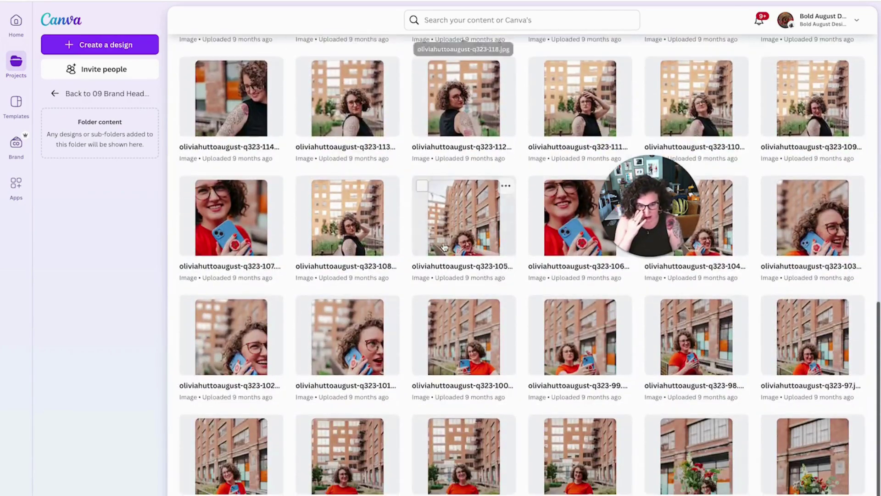
pyautogui.scroll(-3, 444, 247)
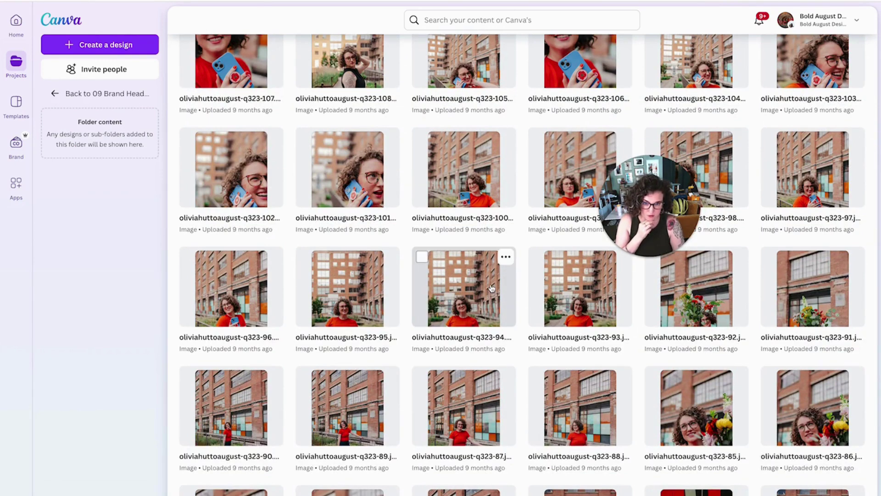
pyautogui.click(507, 258)
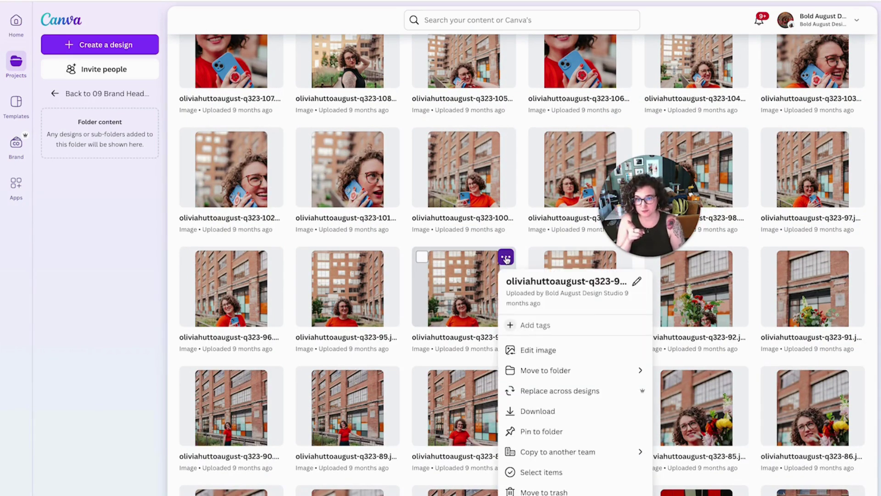
pyautogui.click(539, 353)
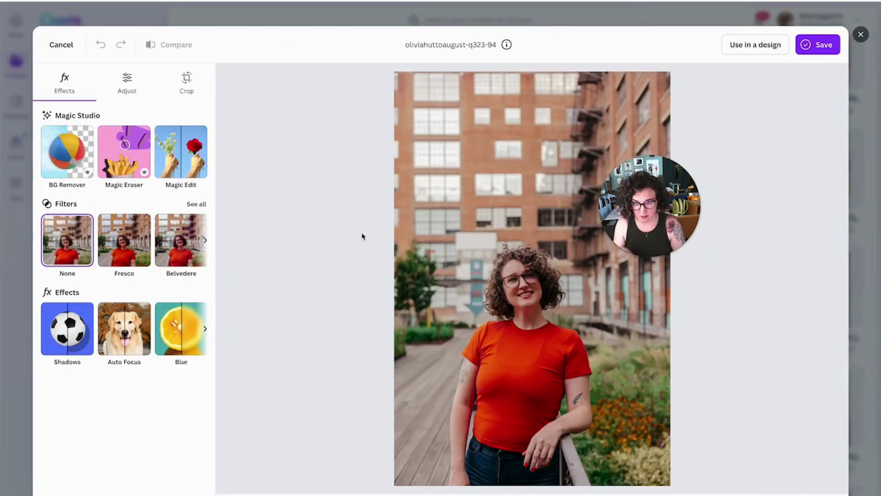
# Remove the red-shirt portrait's background with BG Remover and save the edited image to Canva.
pyautogui.click(80, 151)
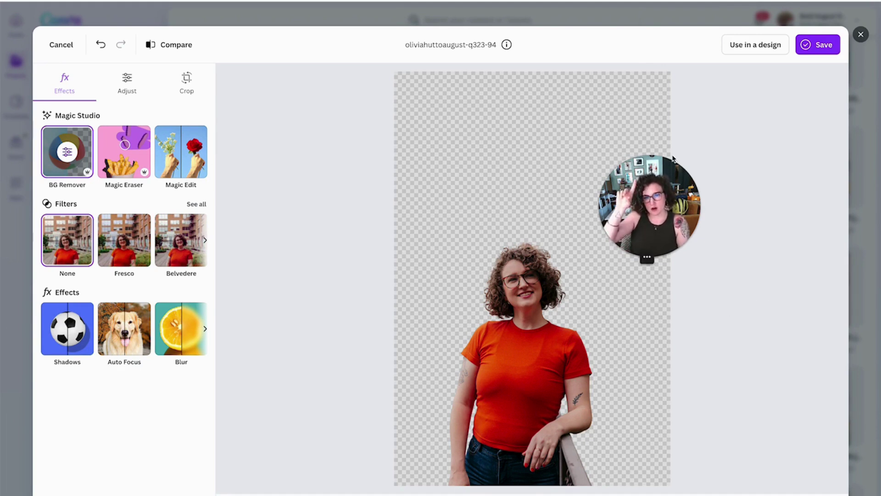
pyautogui.moveTo(672, 184); pyautogui.dragTo(705, 132)
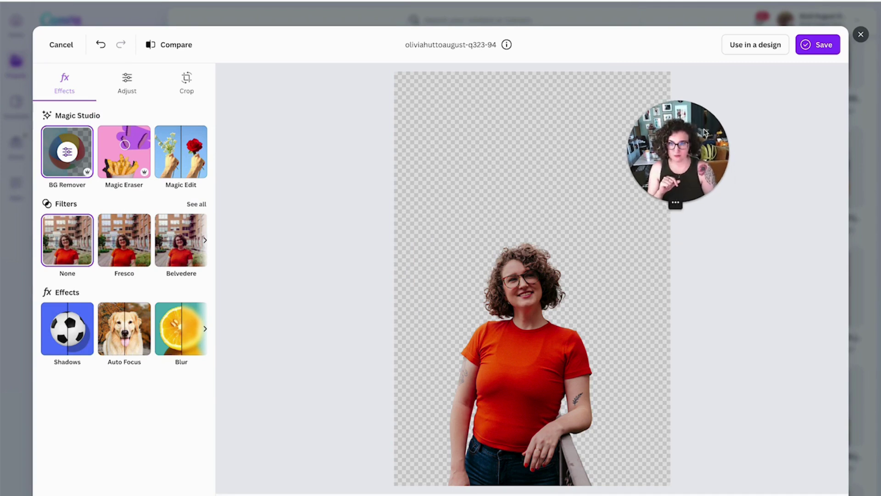
pyautogui.click(827, 50)
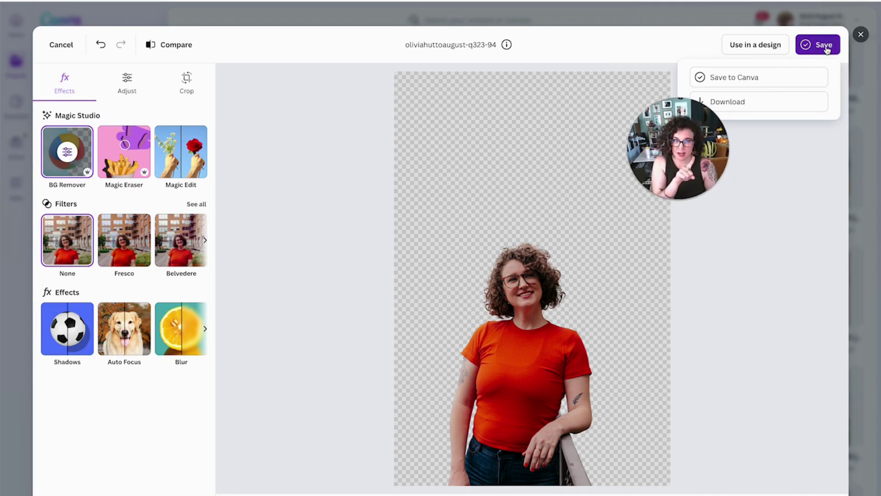
pyautogui.click(748, 85)
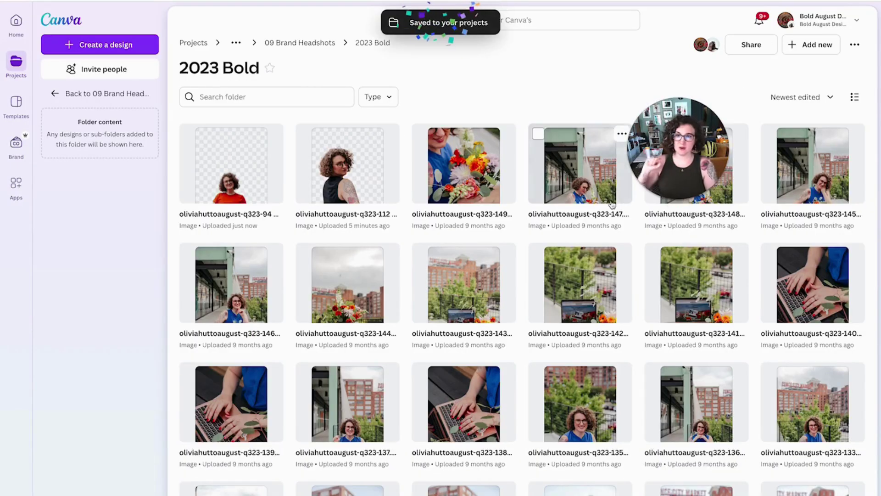
# Check the full file name of the transparent q323-112 image in its details, leaving the name as is.
pyautogui.scroll(-3, 542, 180)
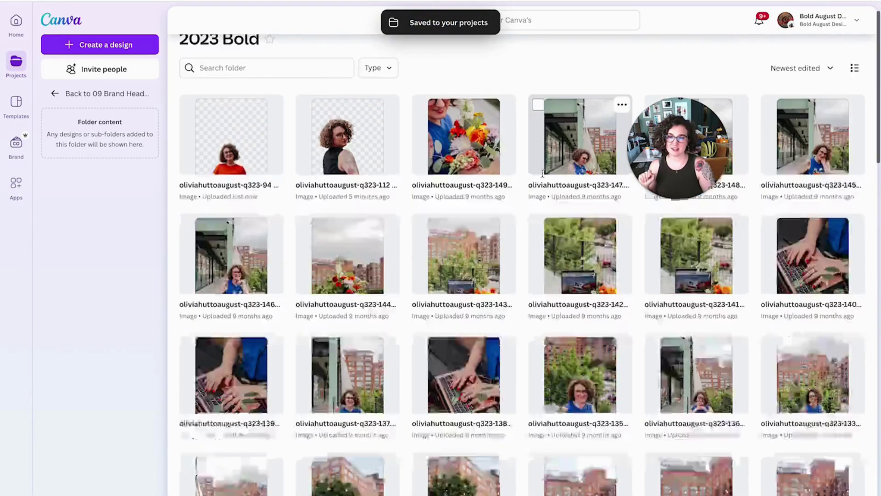
pyautogui.scroll(2, 544, 184)
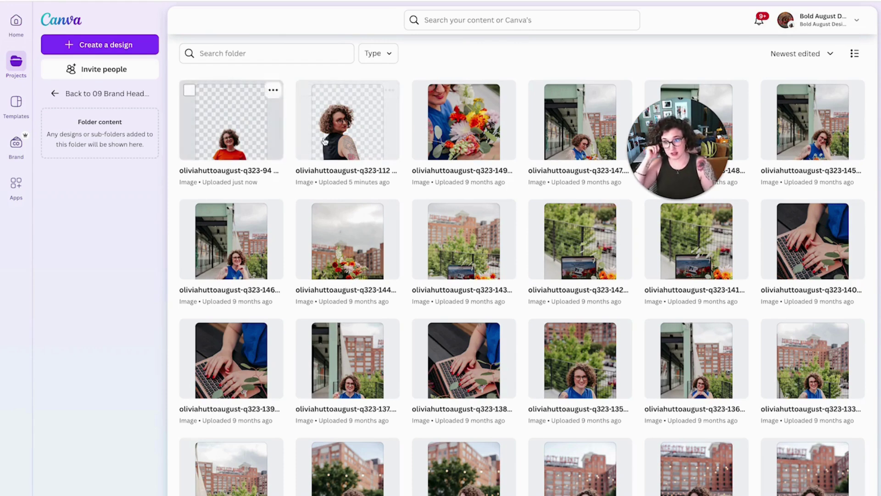
pyautogui.click(390, 91)
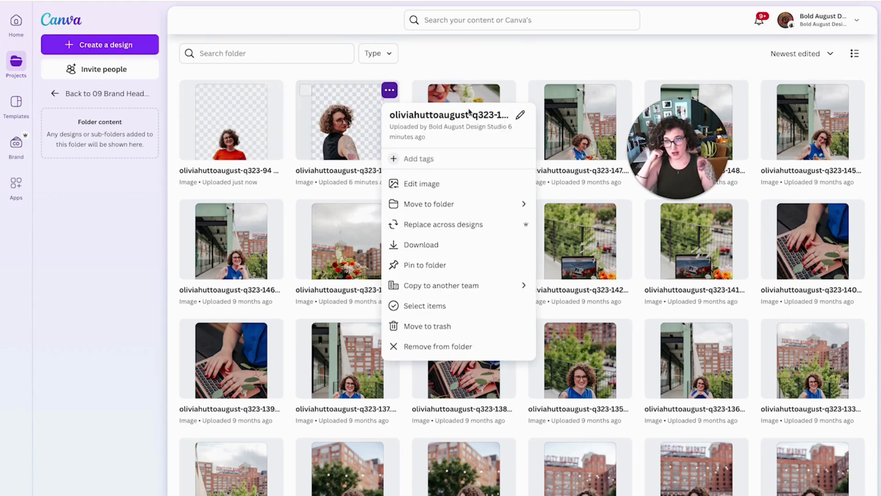
pyautogui.click(486, 114)
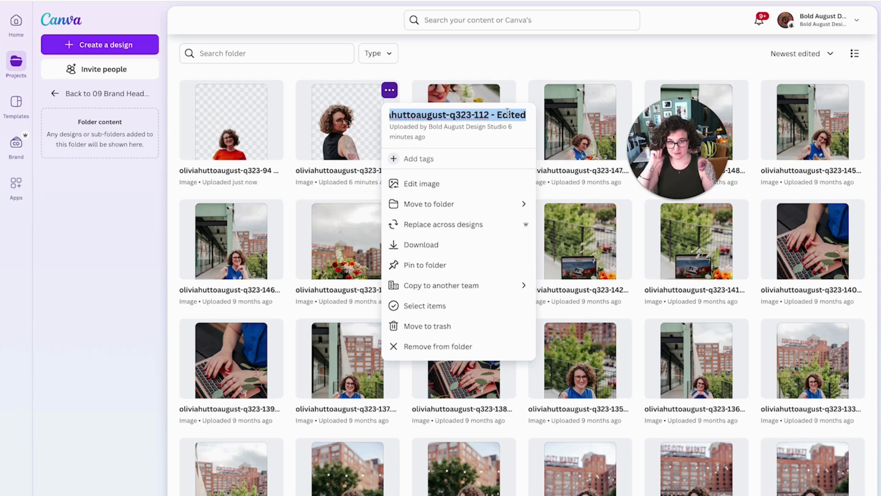
pyautogui.click(535, 72)
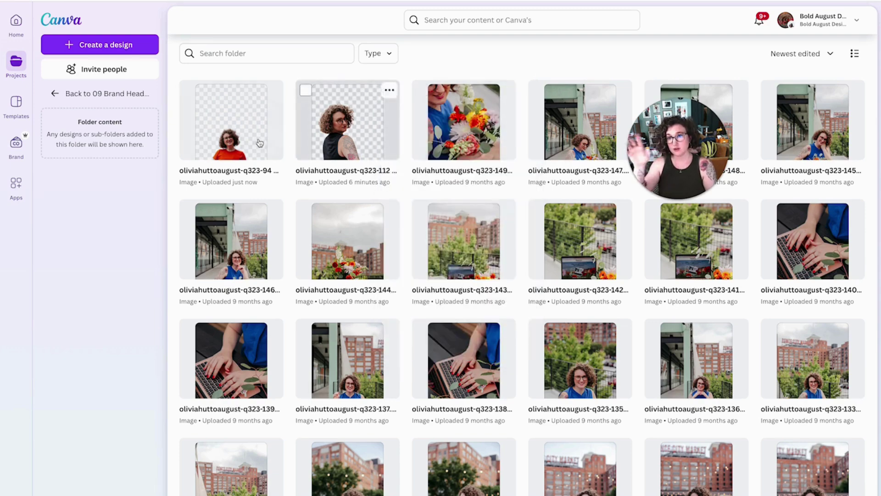
# Look through the 2023 Bold folder for the original photos with their backgrounds and return to its start.
pyautogui.scroll(-10, 419, 260)
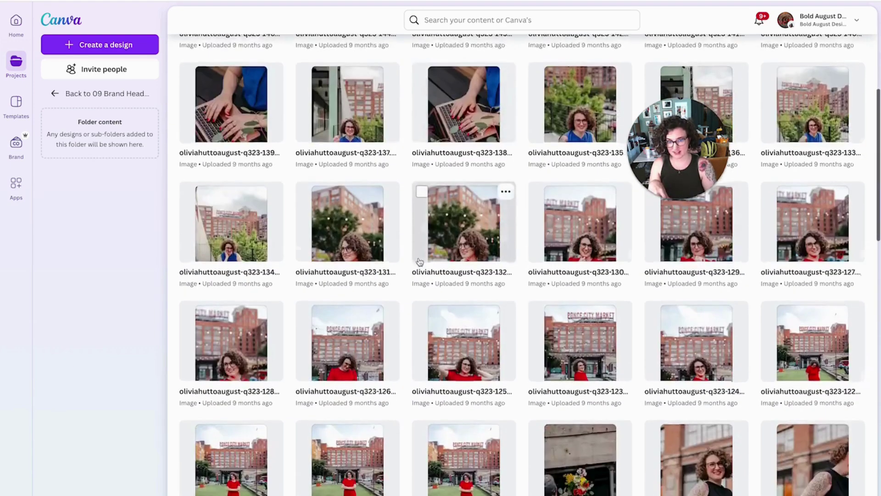
pyautogui.scroll(-5, 419, 259)
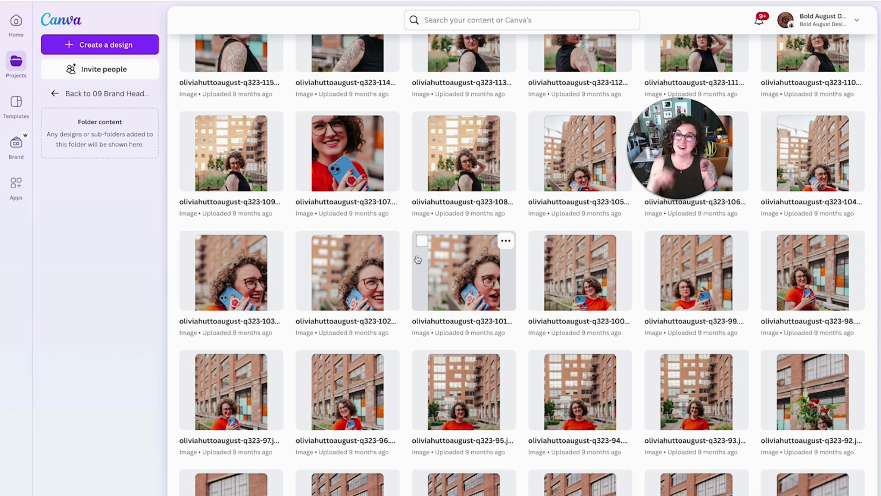
pyautogui.scroll(3, 418, 259)
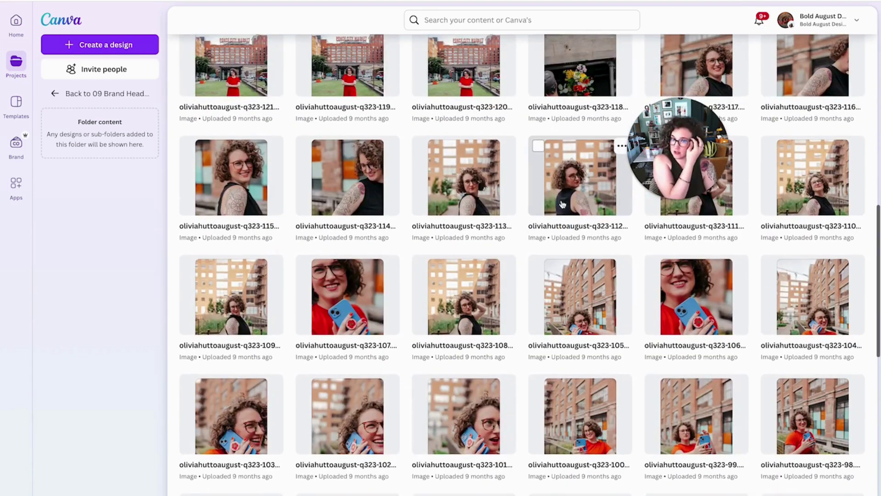
pyautogui.scroll(15, 563, 204)
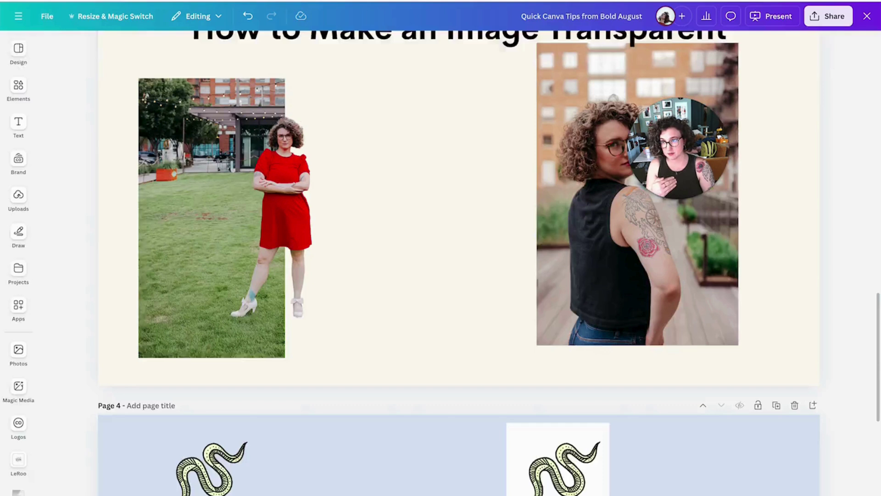
# Delete the red-dress cutout on page 3 of Quick Canva Tips and uncrop the lawn photo to its full width.
pyautogui.click(317, 230)
pyautogui.moveTo(285, 212); pyautogui.dragTo(378, 198)
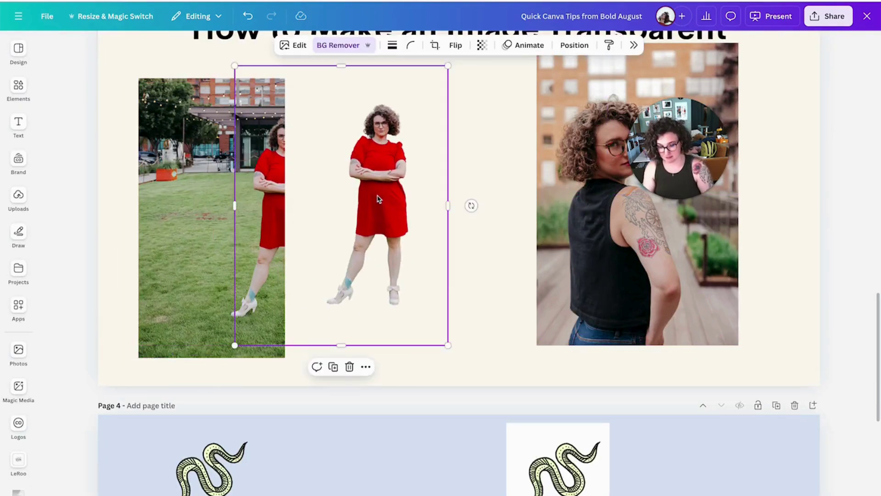
pyautogui.hotkey('ctrl', 'z')
pyautogui.press('Delete')
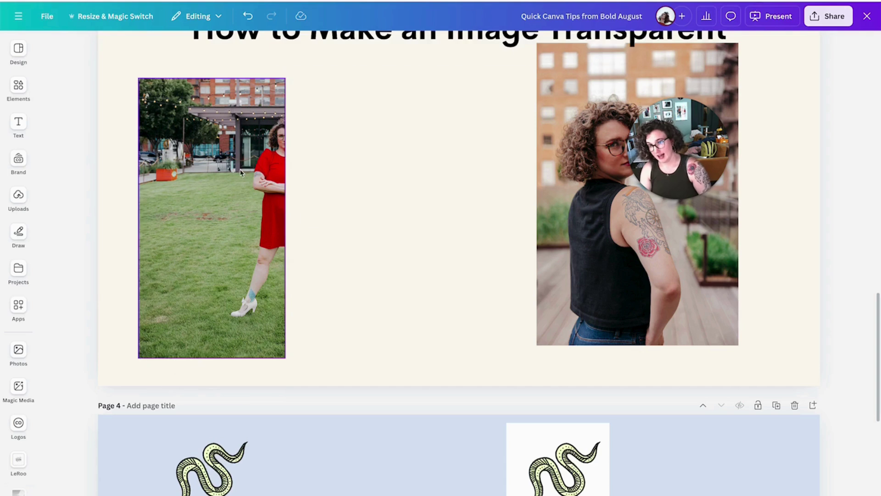
pyautogui.click(271, 201)
pyautogui.moveTo(284, 218); pyautogui.dragTo(376, 212)
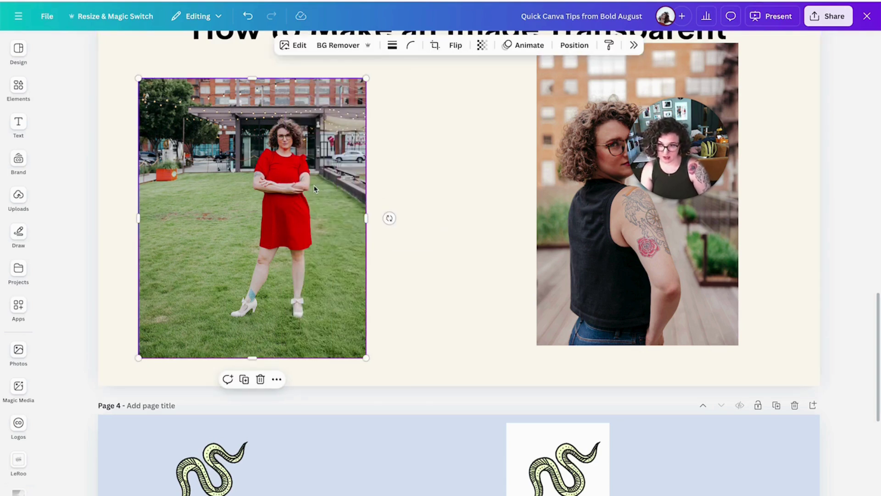
# Copy and paste the red-dress lawn photo, allow clipboard access, and align the copy over the original.
pyautogui.rightClick(315, 189)
pyautogui.click(381, 201)
pyautogui.click(385, 203)
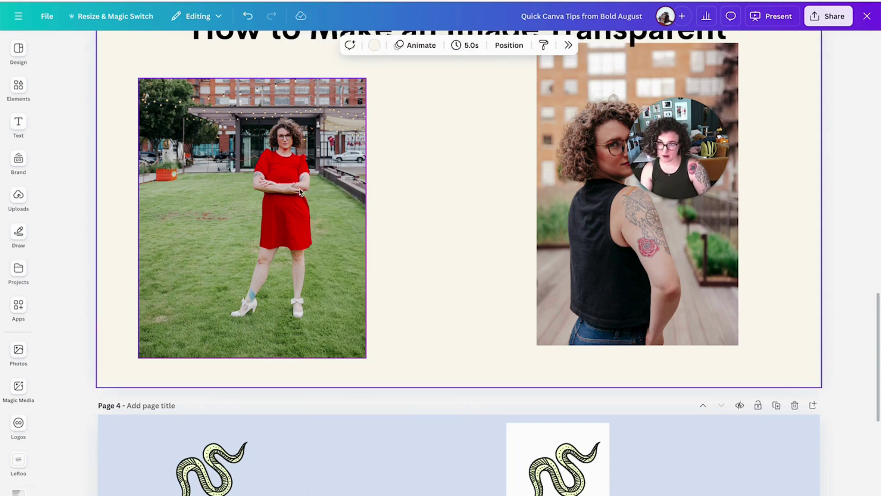
pyautogui.rightClick(405, 176)
pyautogui.click(453, 228)
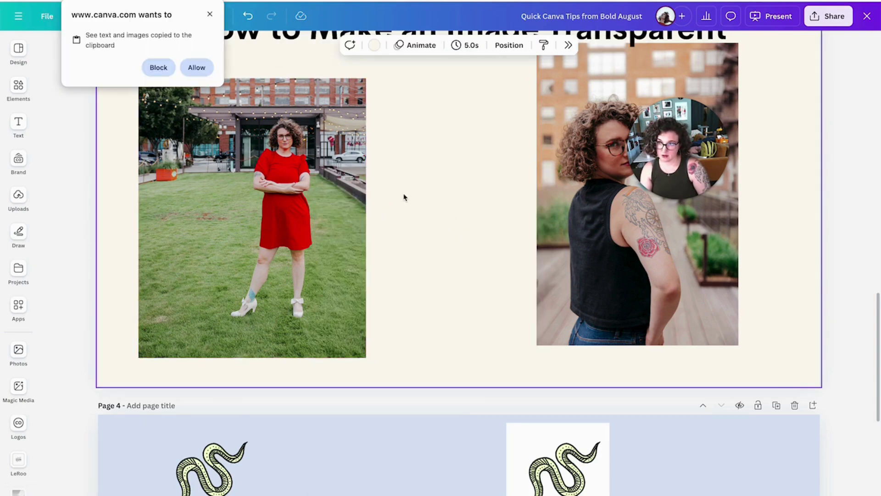
pyautogui.click(208, 70)
pyautogui.moveTo(251, 130); pyautogui.dragTo(246, 123)
# Remove the background from the photo copy and crop the original beneath it from its right edge.
pyautogui.click(320, 46)
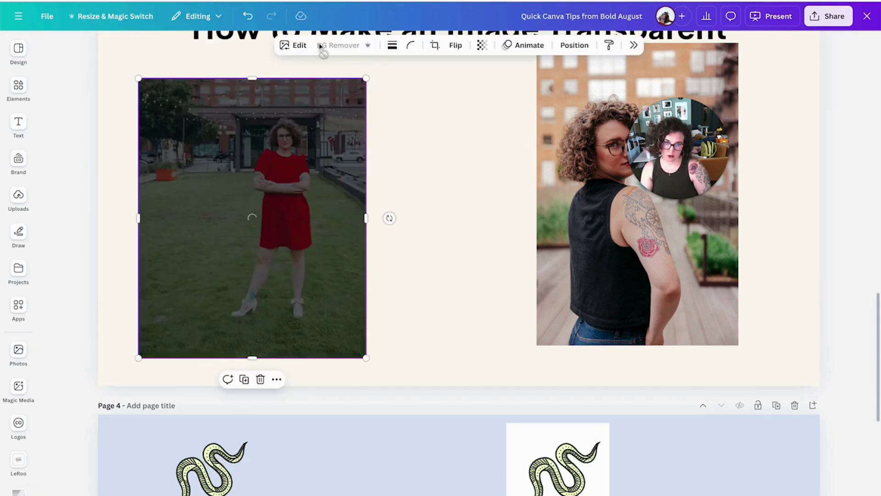
pyautogui.click(371, 215)
pyautogui.click(366, 204)
pyautogui.moveTo(366, 211); pyautogui.dragTo(294, 229)
pyautogui.click(429, 204)
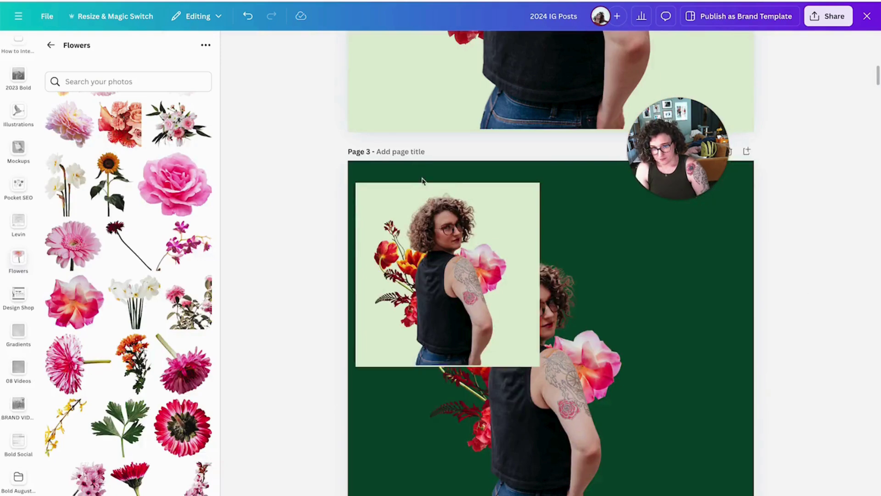
# Delete the pale green composite image from page 3 of the 2024 IG Posts design.
pyautogui.scroll(-3, 505, 256)
pyautogui.click(504, 255)
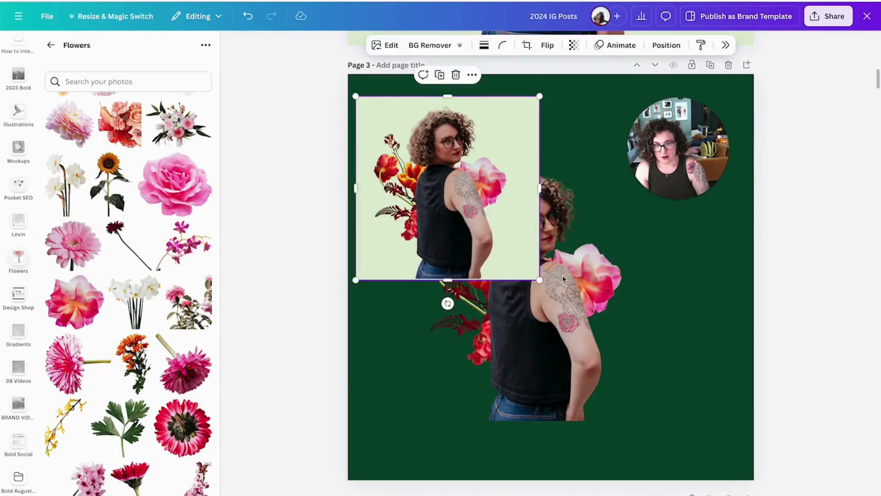
pyautogui.press('Delete')
pyautogui.moveTo(543, 245)
pyautogui.mouseDown()
pyautogui.moveTo(551, 258)
pyautogui.moveTo(551, 240)
pyautogui.mouseUp()
# Crop the right edge of the portrait cutout on page 2 inward beside the pink flower.
pyautogui.scroll(8, 553, 238)
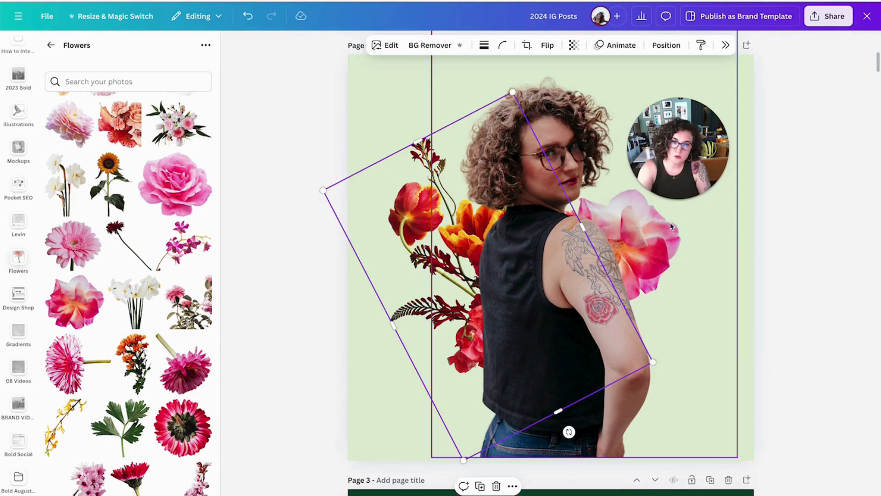
pyautogui.moveTo(735, 242); pyautogui.dragTo(681, 248)
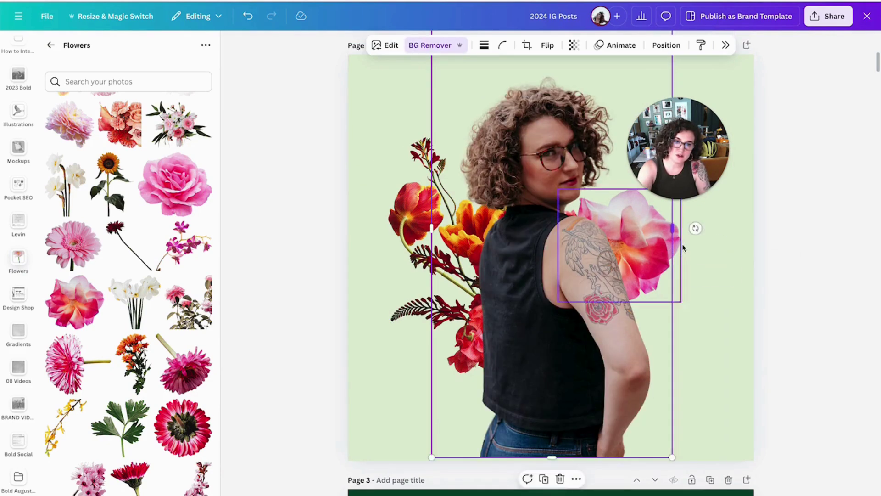
pyautogui.click(691, 231)
pyautogui.scroll(1, 716, 266)
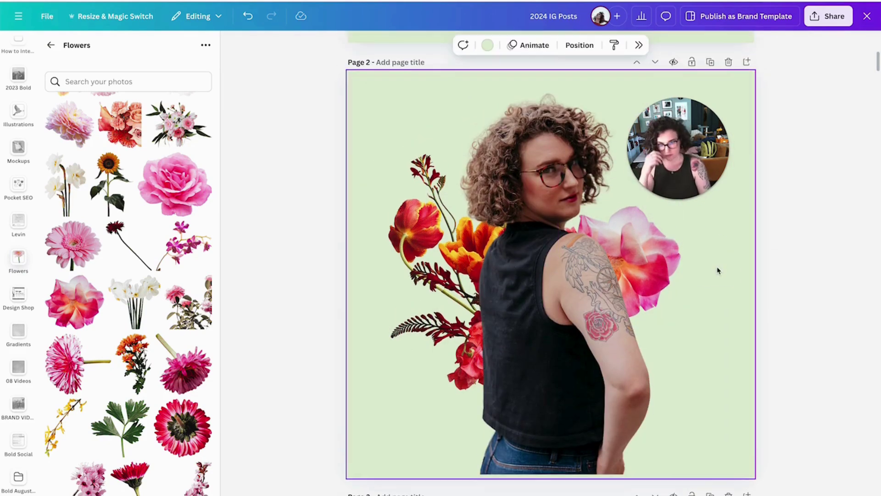
# Change the background color of page 2 to white, #ffffff.
pyautogui.click(487, 45)
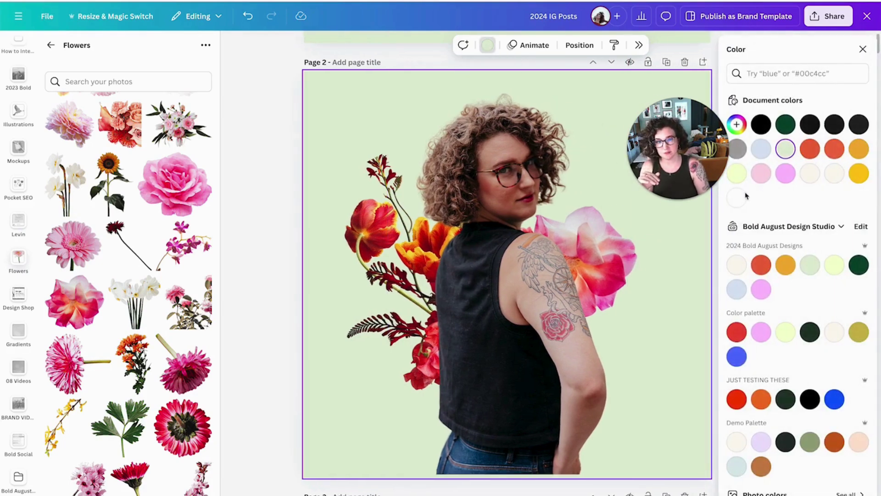
pyautogui.click(741, 196)
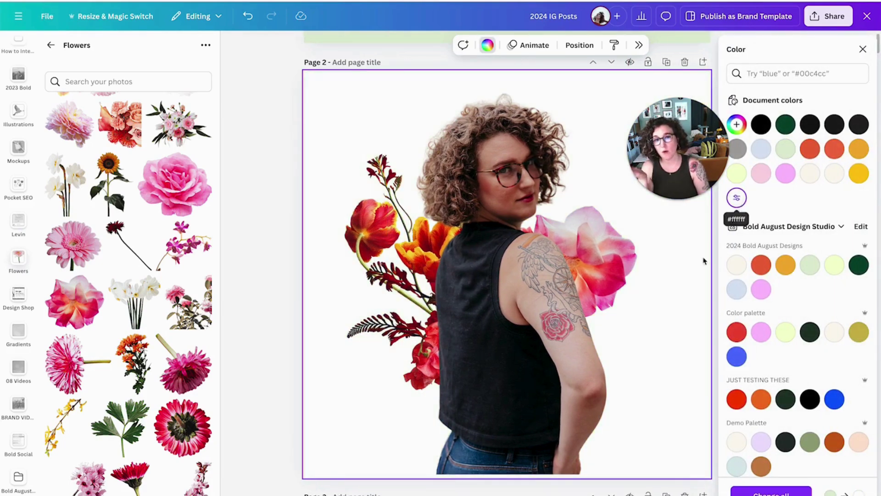
pyautogui.click(862, 49)
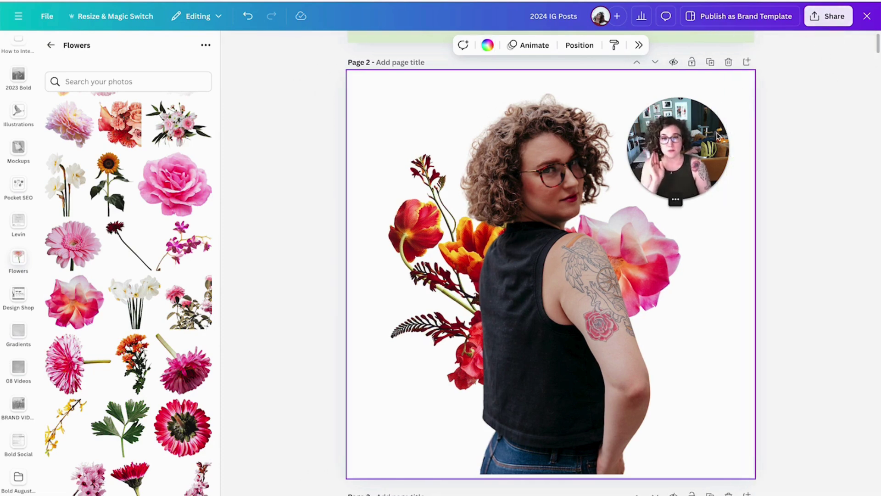
pyautogui.moveTo(717, 136); pyautogui.dragTo(718, 120)
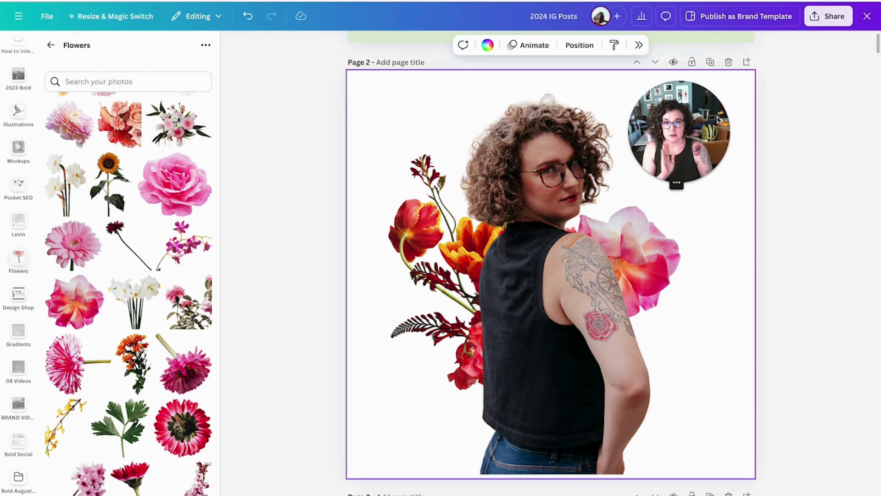
# Open the design's download settings with PNG as the file type and turn on Transparent background.
pyautogui.click(814, 23)
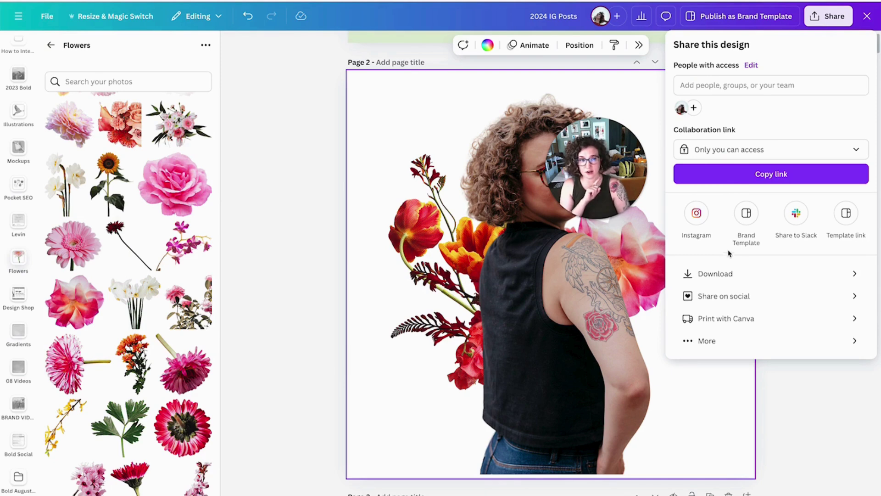
pyautogui.click(725, 280)
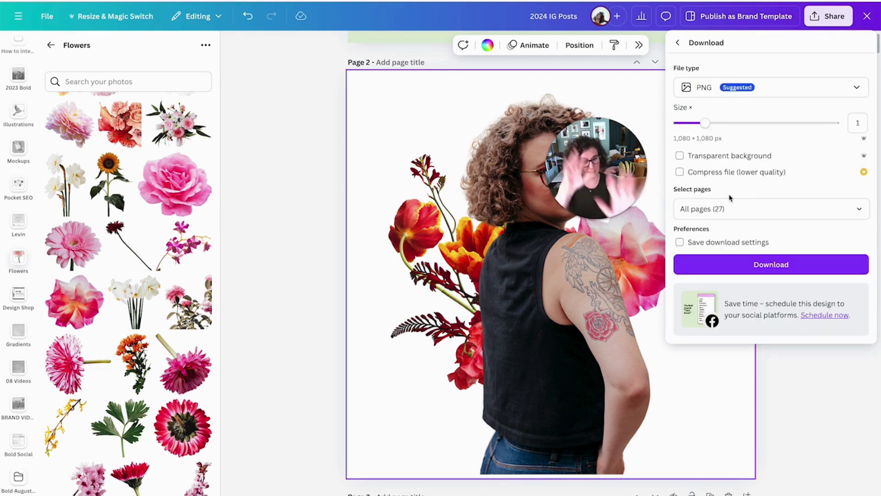
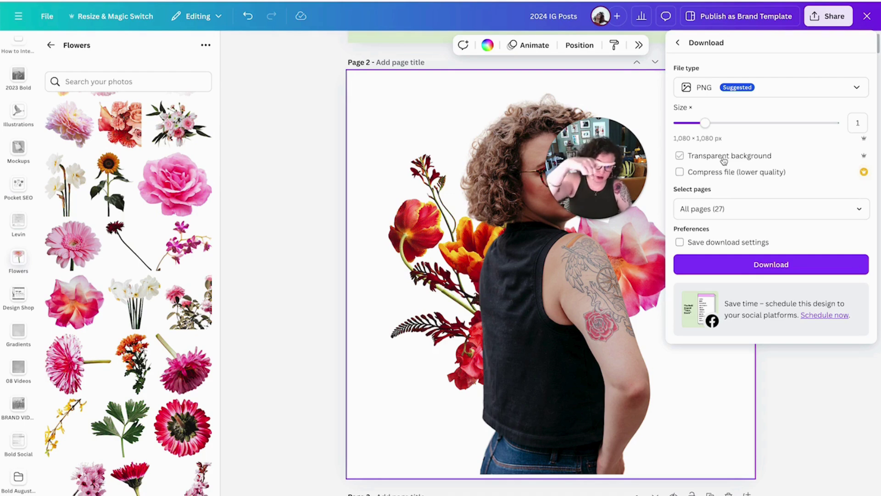
pyautogui.click(724, 158)
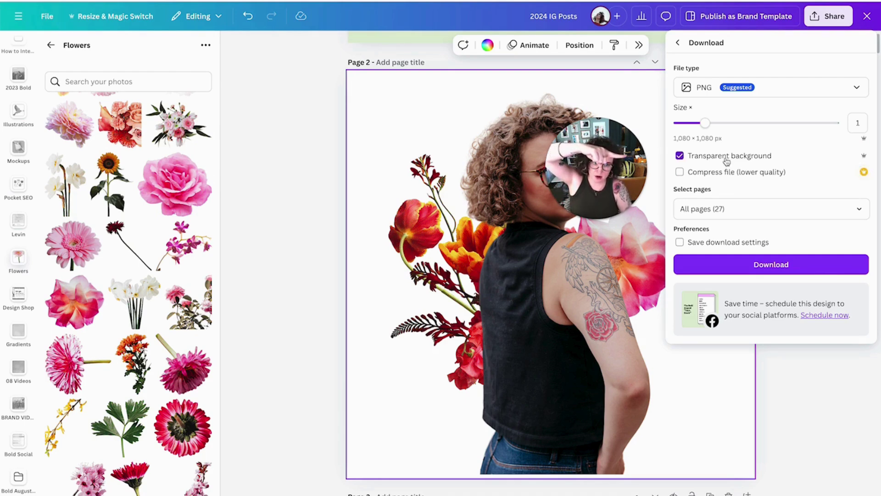
# Limit the PNG download to page 2 only instead of all pages.
pyautogui.click(717, 207)
pyautogui.click(860, 237)
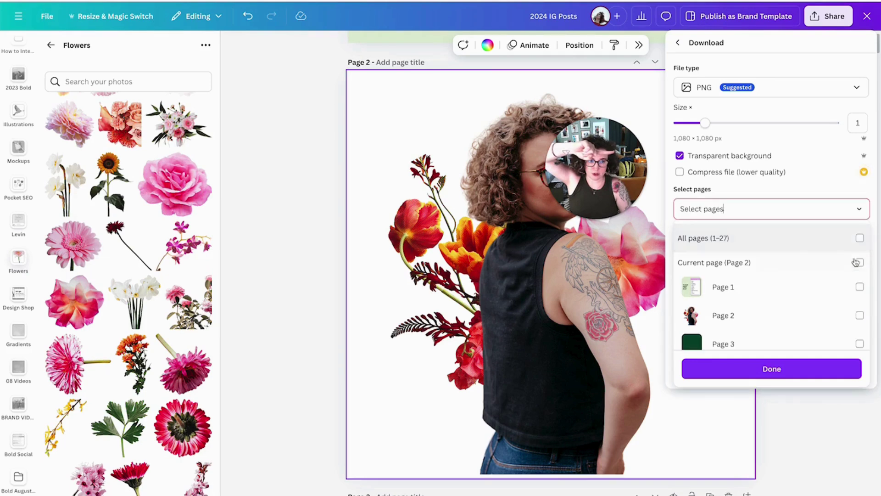
pyautogui.scroll(-1, 856, 257)
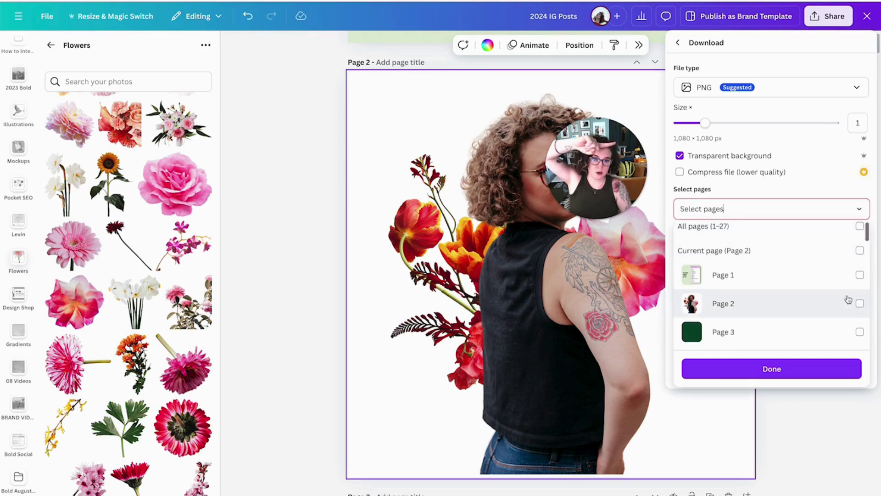
pyautogui.scroll(1, 849, 294)
pyautogui.click(859, 237)
pyautogui.click(859, 238)
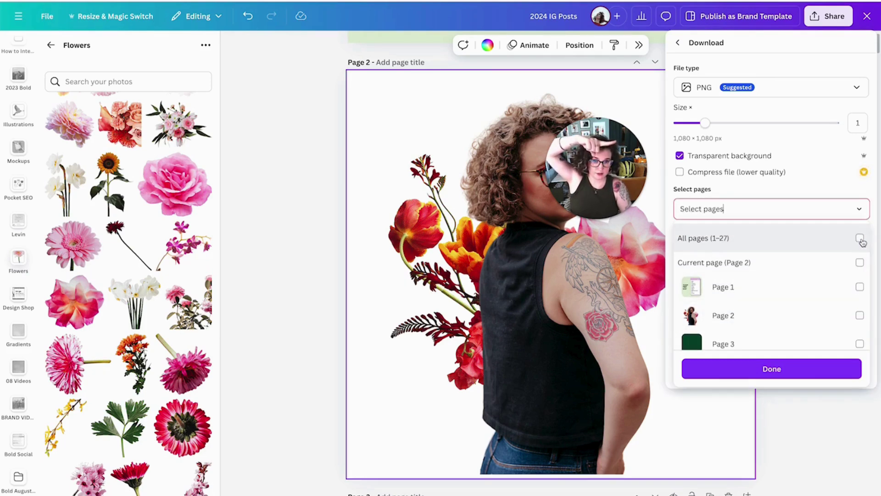
pyautogui.scroll(-1, 860, 243)
pyautogui.click(860, 309)
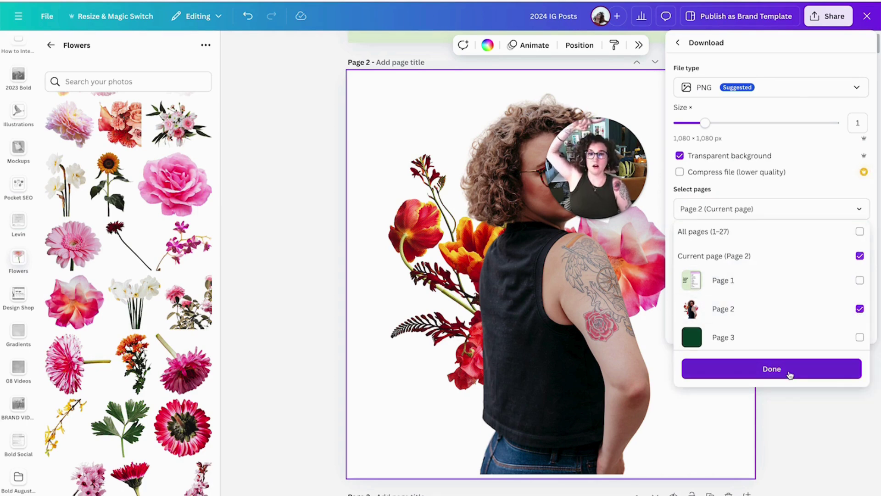
# Title page 2 "TRANSPARENT GIRLYYY".
pyautogui.click(388, 64)
pyautogui.click(388, 64)
pyautogui.write('TRANSPR')
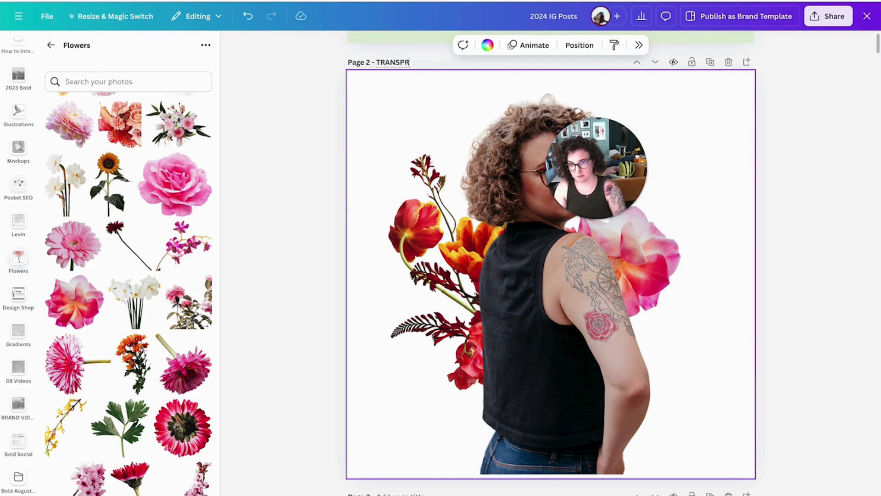
pyautogui.press('BackSpace')
pyautogui.write('ARENT GIRLY')
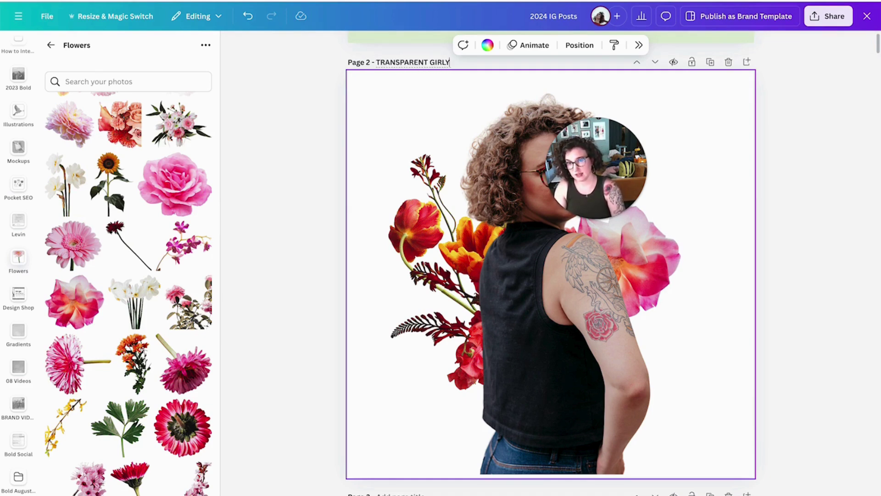
pyautogui.click(753, 118)
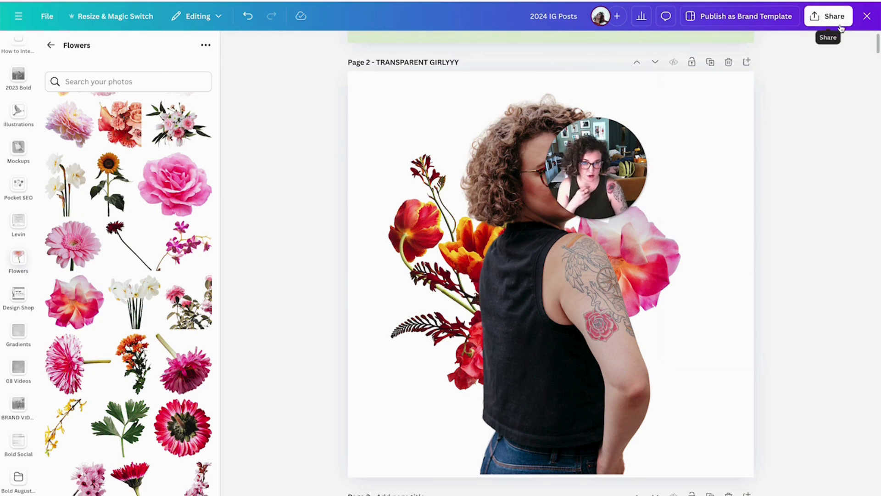
# Reopen the download settings and limit the PNG download to page 2, TRANSPARENT GIRLYYY.
pyautogui.click(828, 16)
pyautogui.click(742, 273)
pyautogui.click(775, 206)
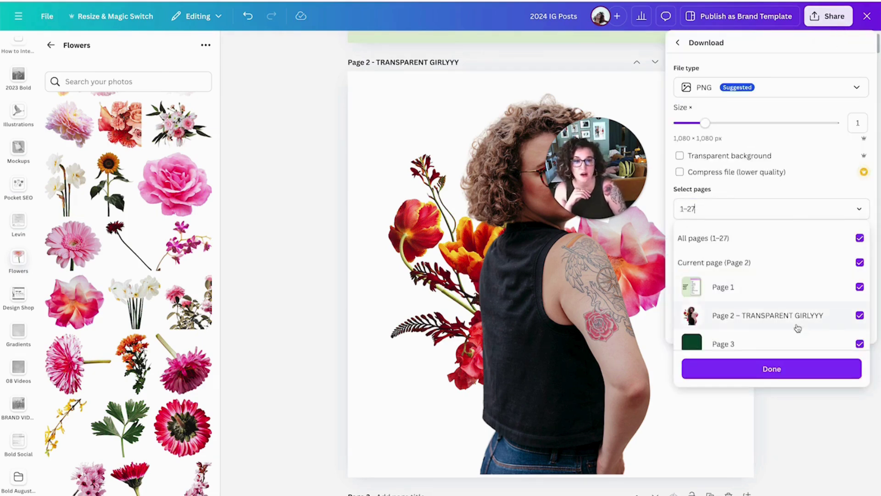
pyautogui.scroll(-1, 765, 315)
pyautogui.scroll(1, 801, 305)
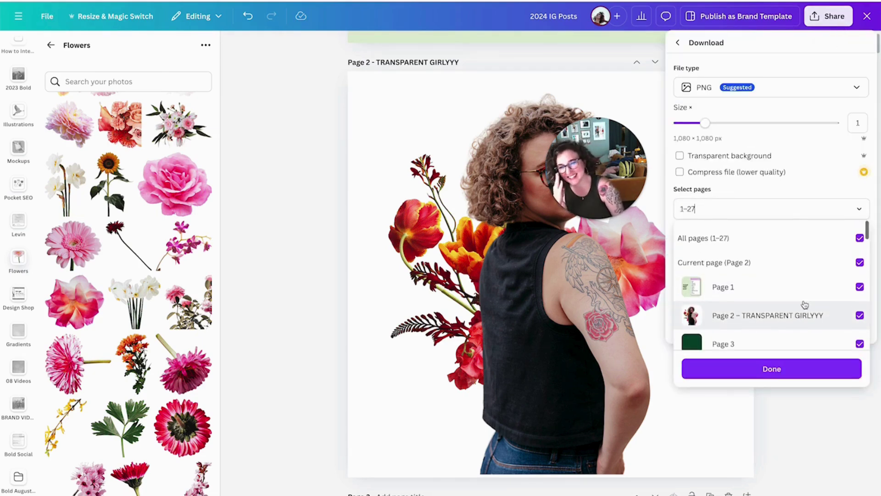
pyautogui.click(859, 238)
pyautogui.click(859, 315)
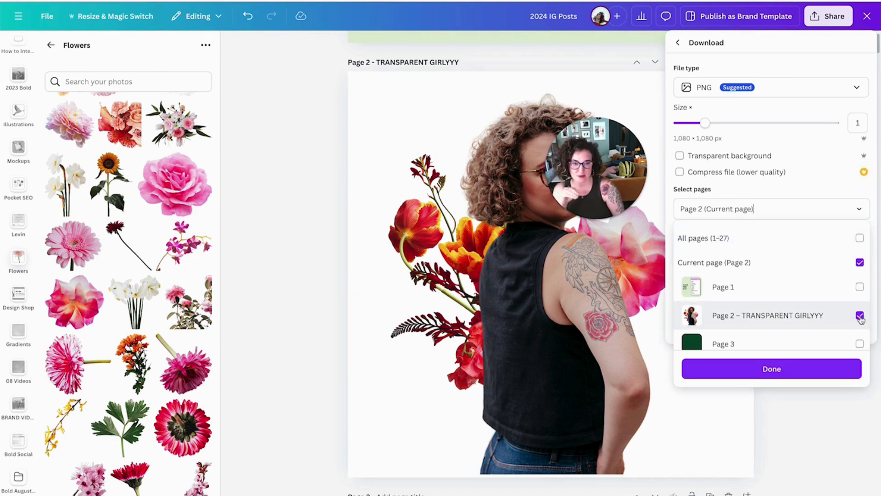
# Turn on Transparent background and download the page to the Desktop as TRANSPARENT GIRLYYY.png.
pyautogui.click(714, 156)
pyautogui.click(710, 158)
pyautogui.click(762, 268)
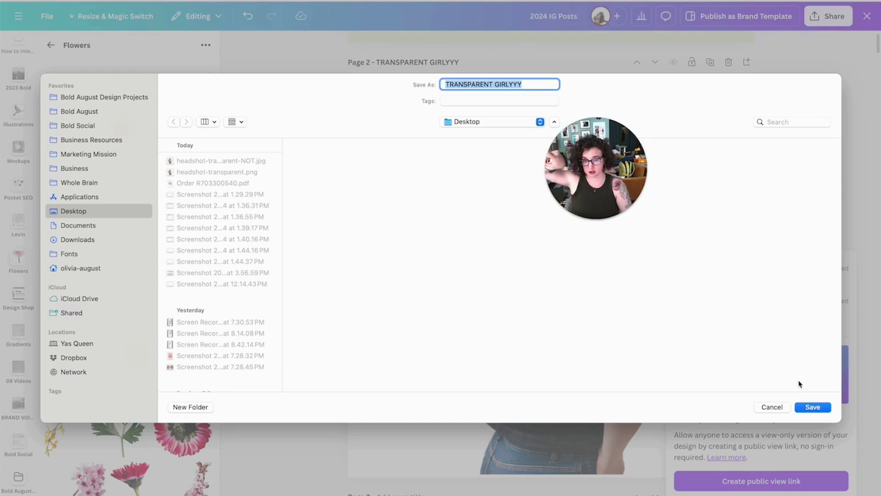
pyautogui.click(812, 407)
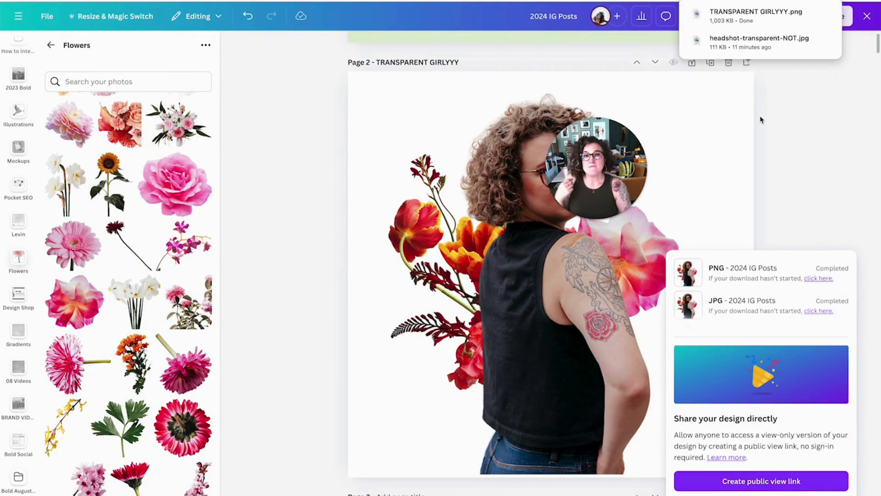
# Set up another download of the design with JPG as the file type and only page 2 selected.
pyautogui.click(828, 17)
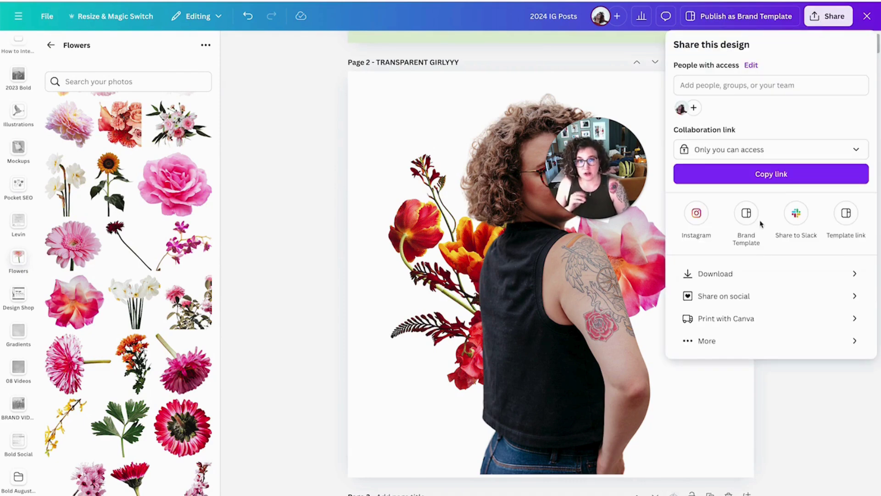
pyautogui.click(747, 280)
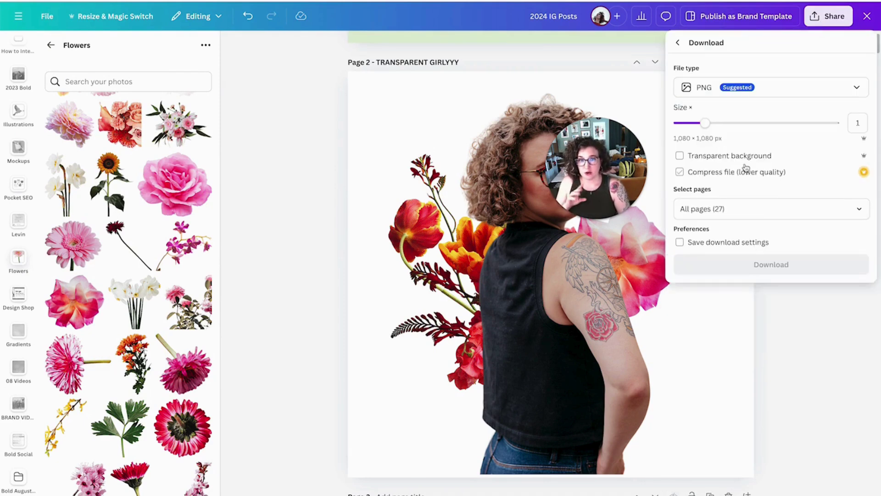
pyautogui.click(710, 94)
pyautogui.click(731, 124)
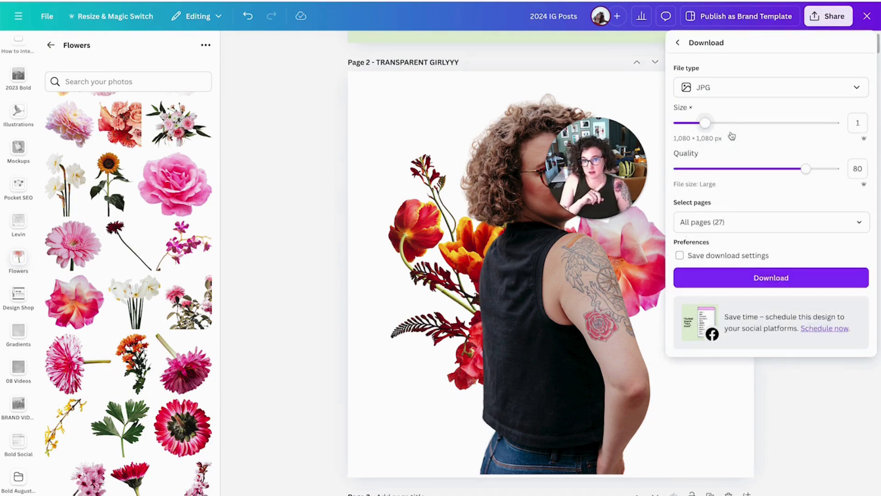
pyautogui.click(728, 214)
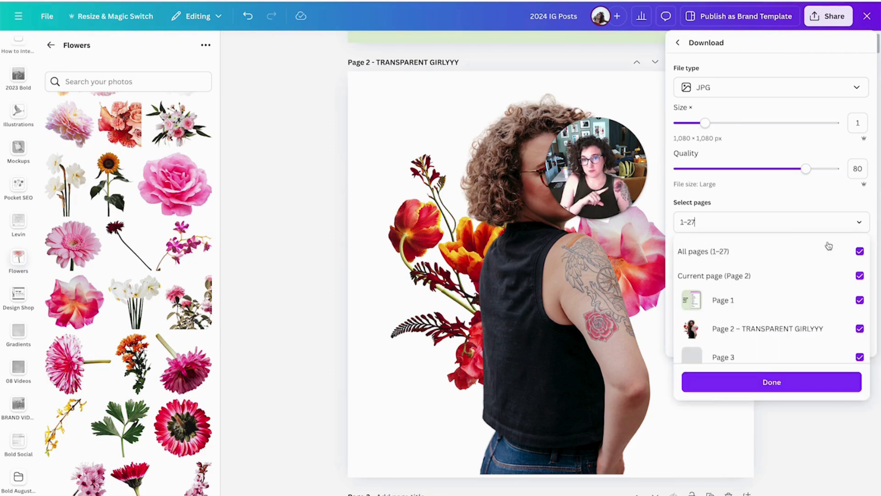
pyautogui.click(860, 251)
pyautogui.click(860, 329)
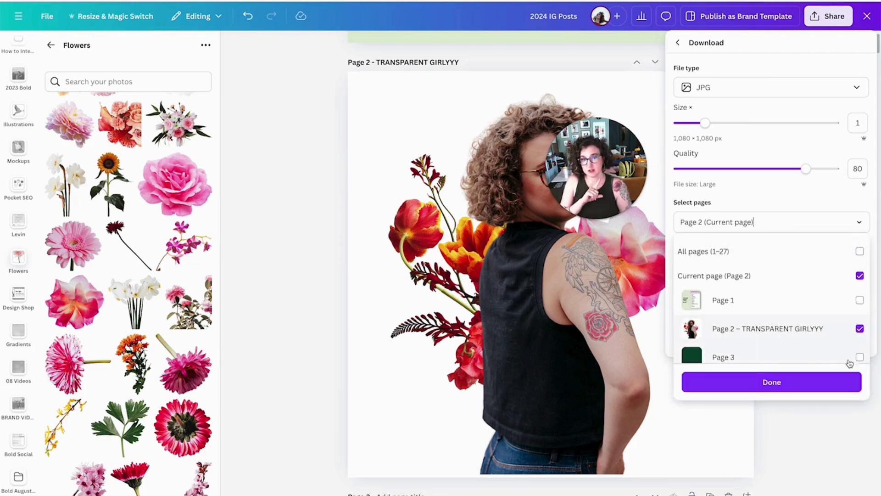
pyautogui.click(836, 383)
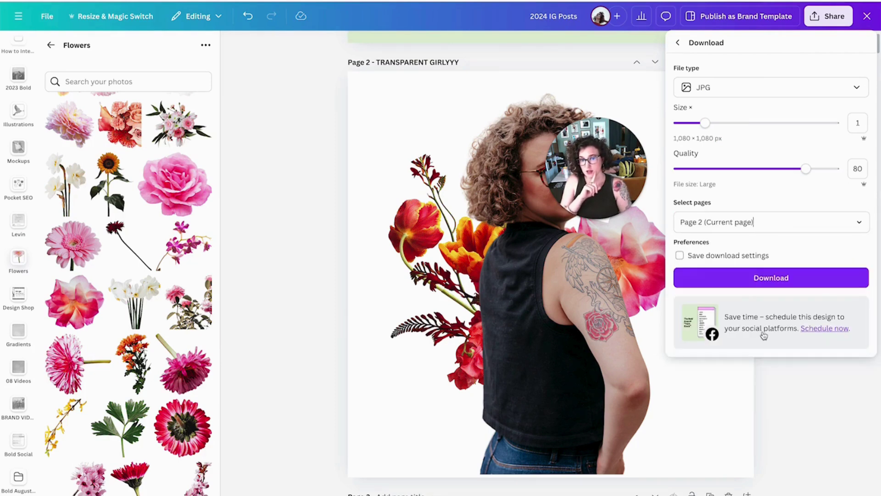
# Download the JPG and save it to the Desktop as "TRANSPARENT GIRLYYY NOT".
pyautogui.click(752, 277)
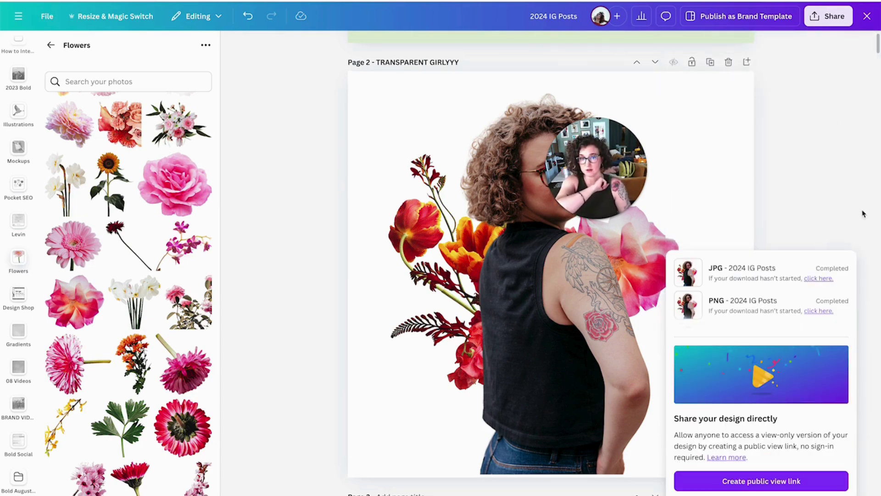
pyautogui.press('Right')
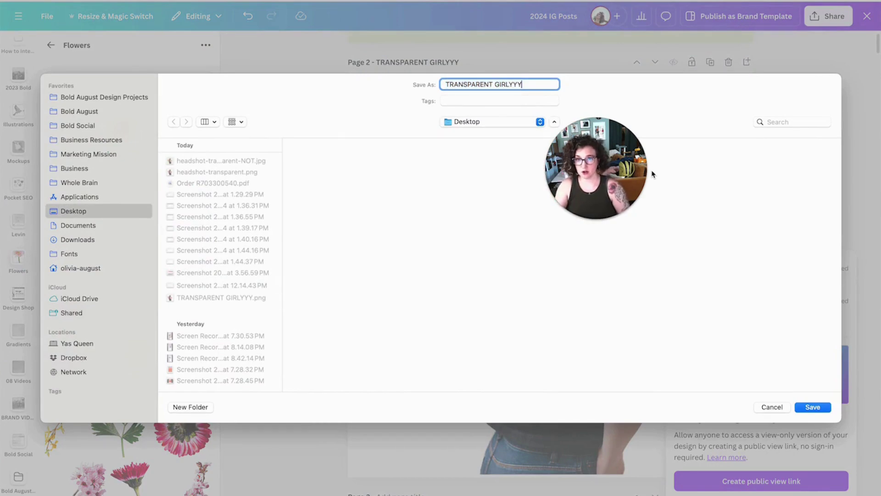
pyautogui.press('Return')
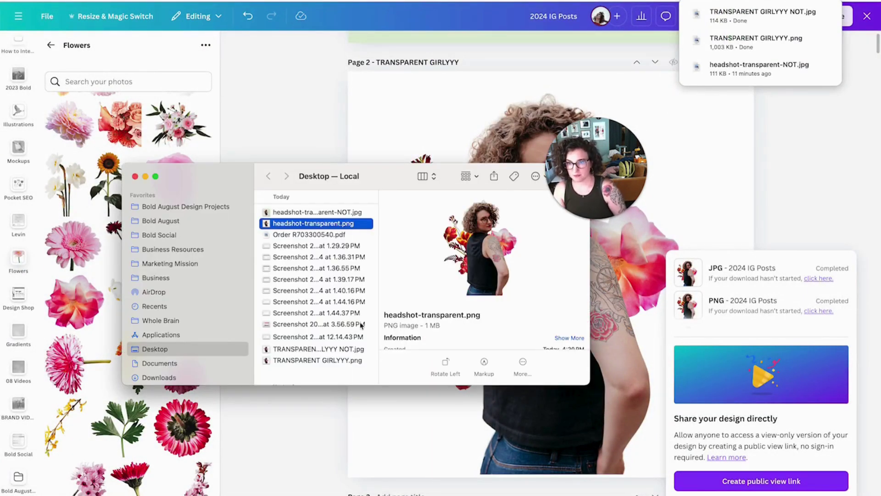
# Compare the previews and file sizes of headshot-transparent-NOT.jpg and headshot-transparent.png in the Desktop folder in Finder.
pyautogui.click(335, 213)
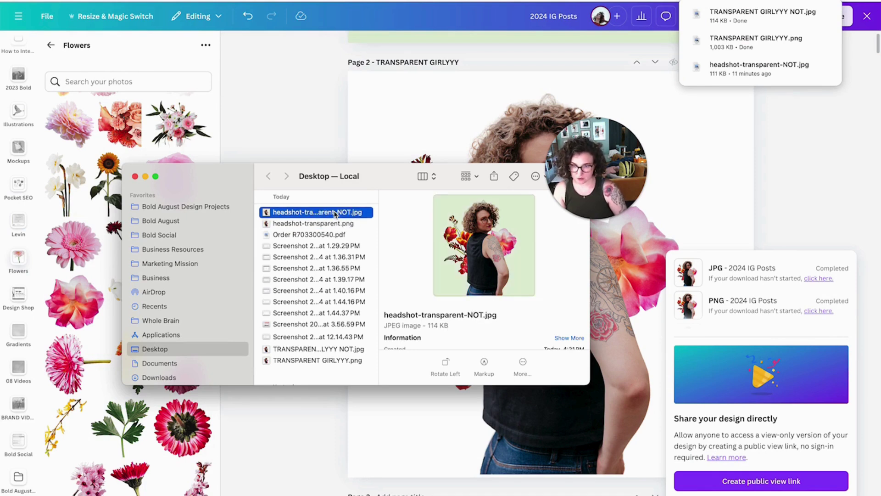
pyautogui.click(334, 224)
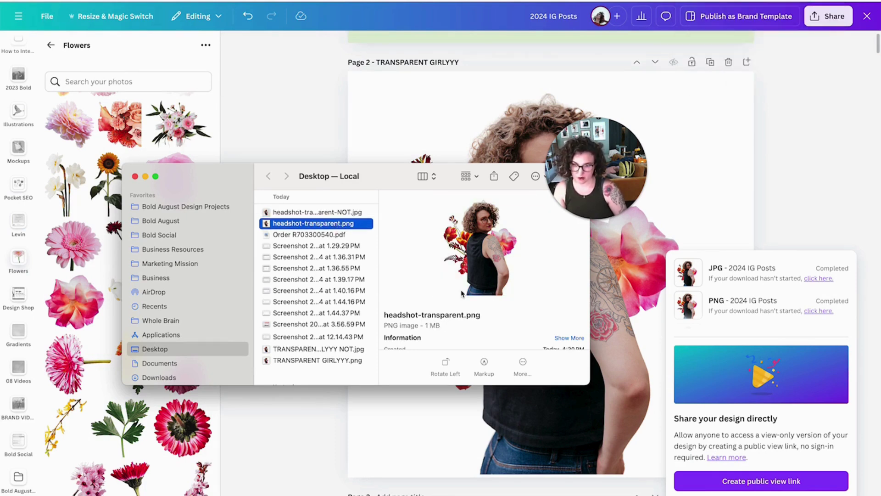
pyautogui.moveTo(424, 327); pyautogui.dragTo(441, 328)
pyautogui.moveTo(588, 384); pyautogui.dragTo(654, 413)
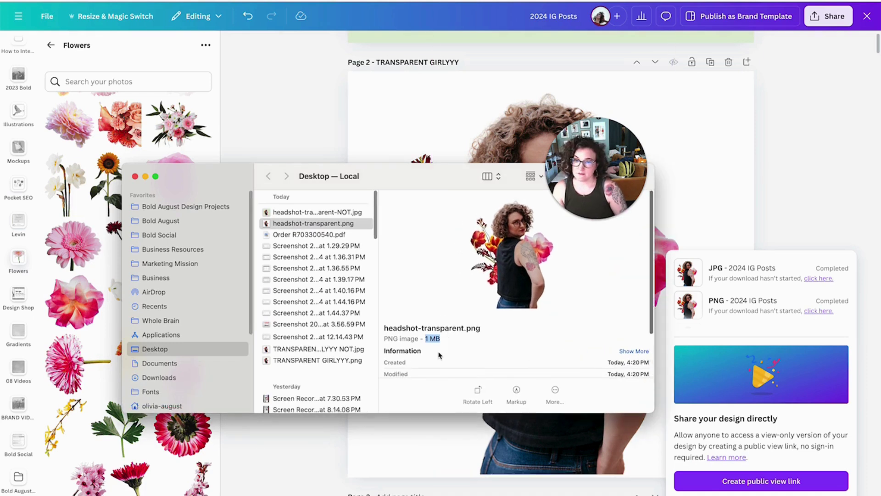
pyautogui.click(435, 339)
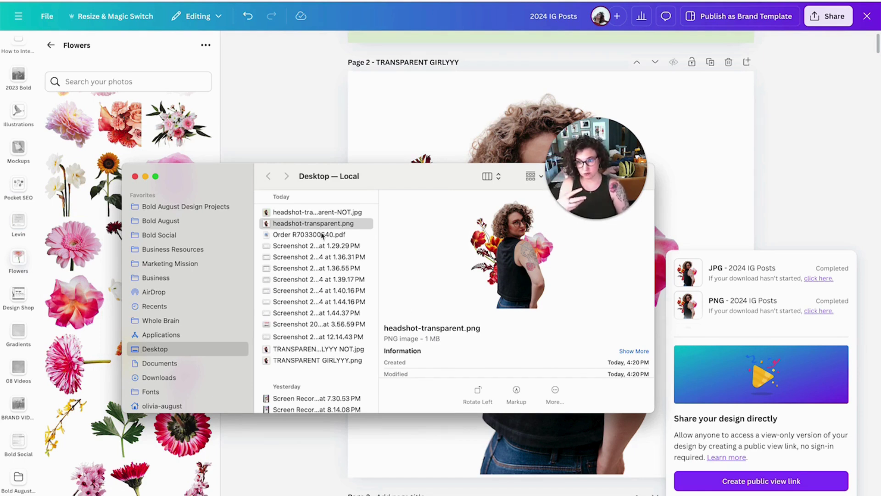
pyautogui.click(329, 212)
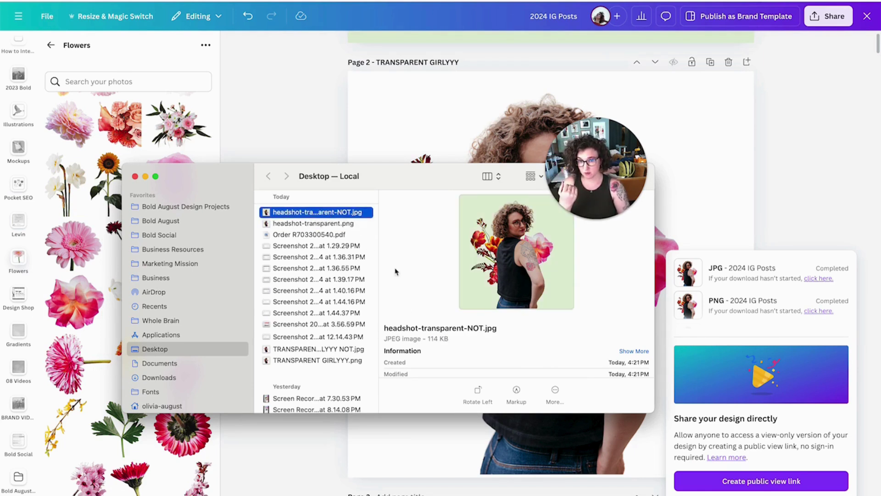
pyautogui.moveTo(426, 338); pyautogui.dragTo(446, 342)
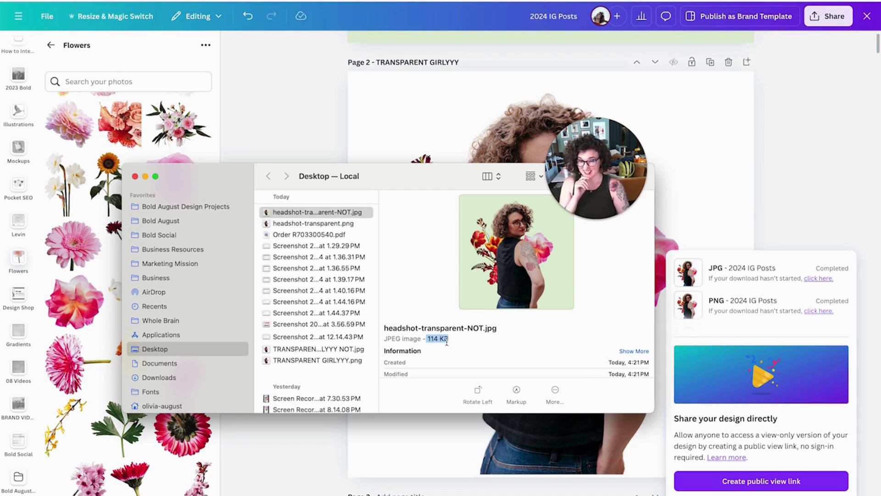
pyautogui.click(446, 342)
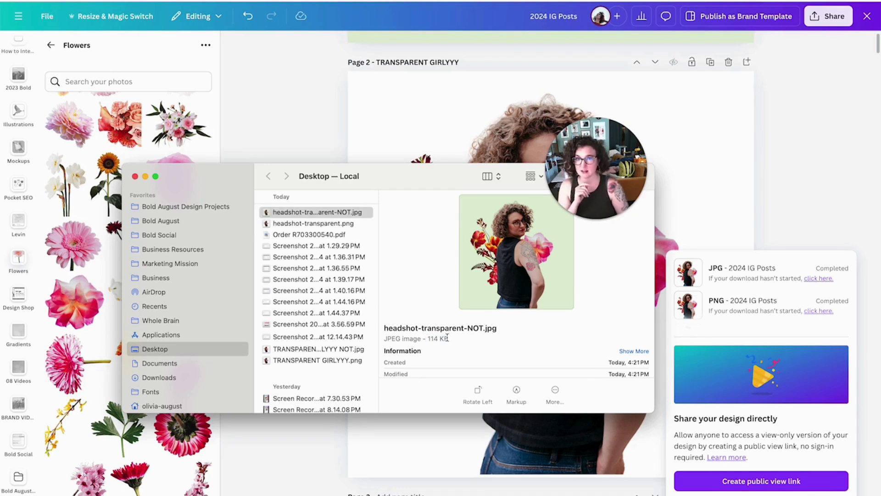
pyautogui.scroll(-1, 447, 339)
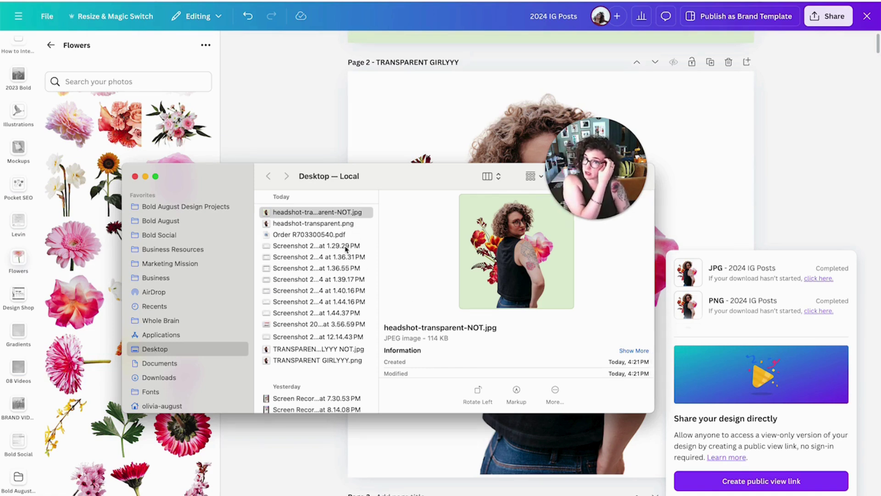
pyautogui.click(346, 225)
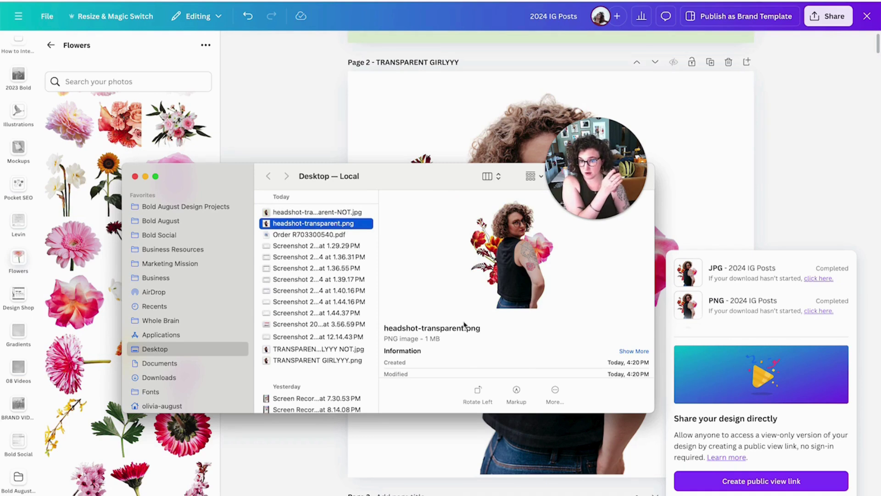
pyautogui.click(316, 213)
pyautogui.click(319, 225)
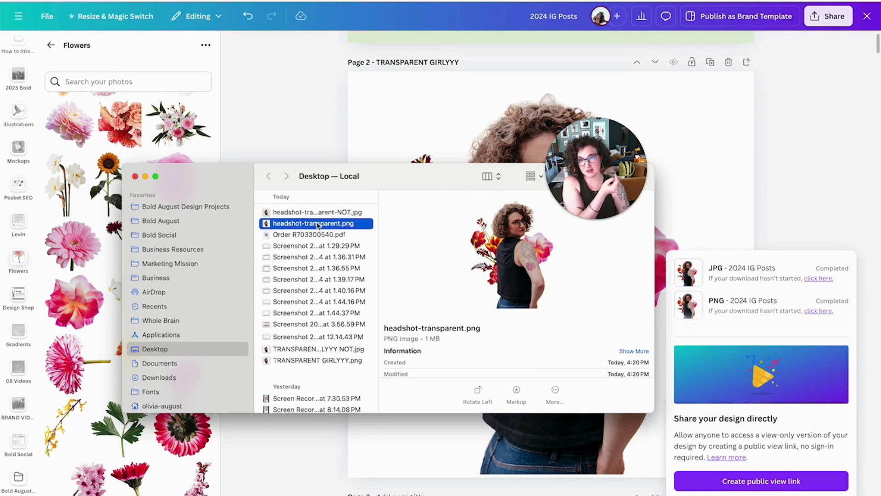
# Place headshot-transparent-NOT.jpg and headshot-transparent.png from the Desktop folder onto the dark green page 3 in Canva.
pyautogui.click(377, 146)
pyautogui.scroll(-10, 390, 174)
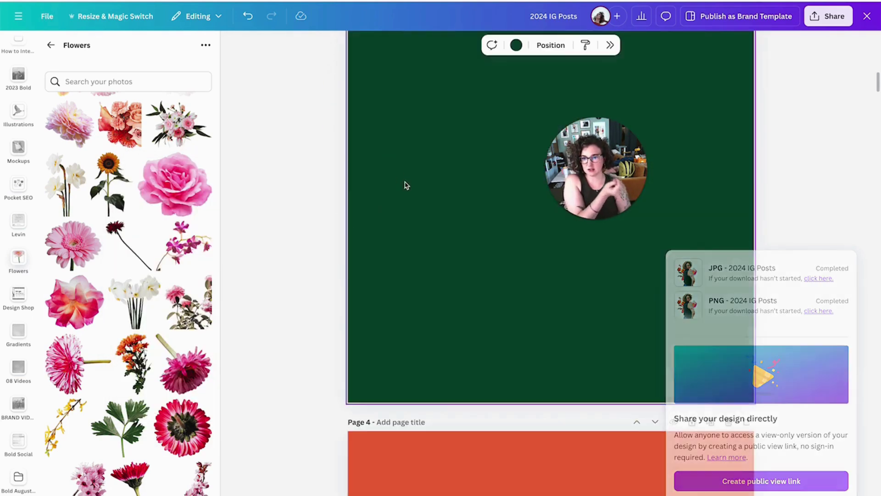
pyautogui.press('super+Tab')
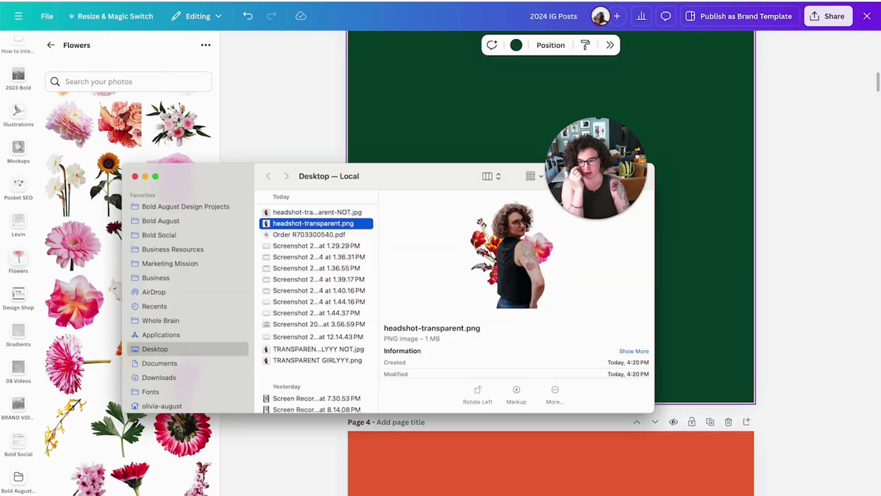
pyautogui.keyDown('super'); pyautogui.click(337, 212); pyautogui.keyUp('super')
pyautogui.moveTo(337, 213); pyautogui.dragTo(470, 212)
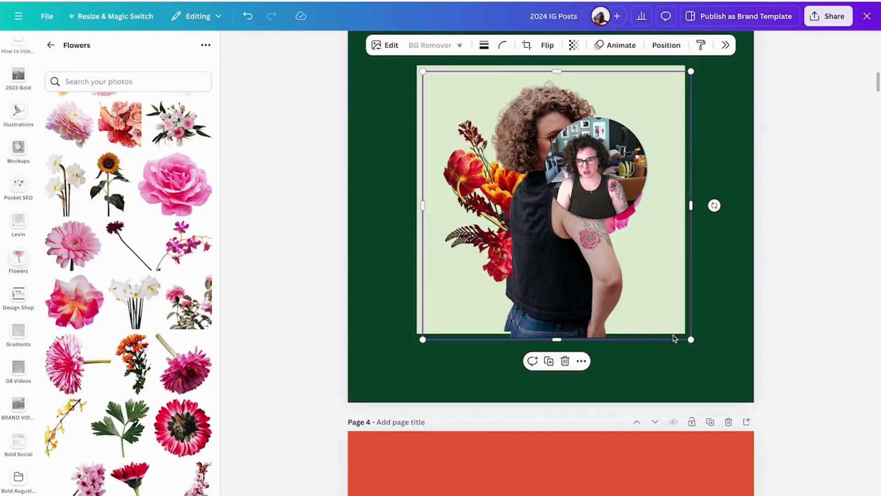
# Move the two overlapping headshot images apart on page 3 and delete both of them.
pyautogui.moveTo(543, 302); pyautogui.dragTo(566, 358)
pyautogui.moveTo(499, 252); pyautogui.dragTo(427, 195)
pyautogui.press('Delete')
pyautogui.click(592, 260)
pyautogui.press('Delete')
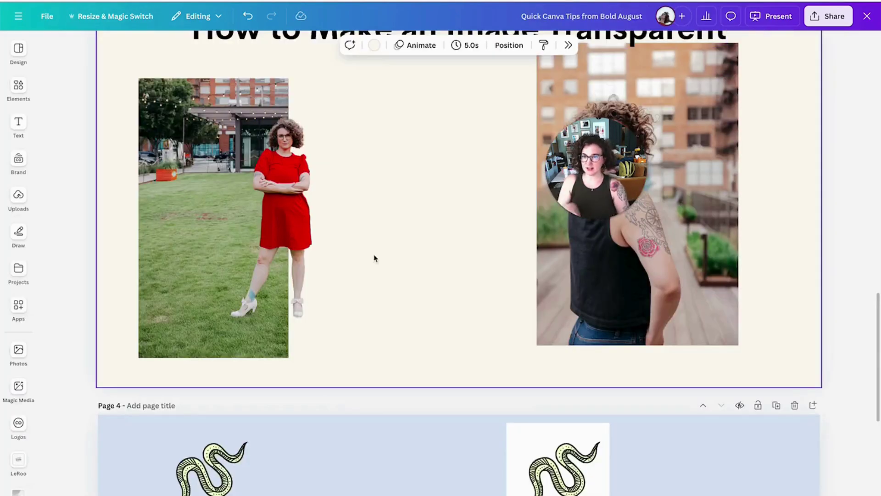
# Add a blank page 5 after the PNG and JPG comparison page.
pyautogui.scroll(-7, 458, 258)
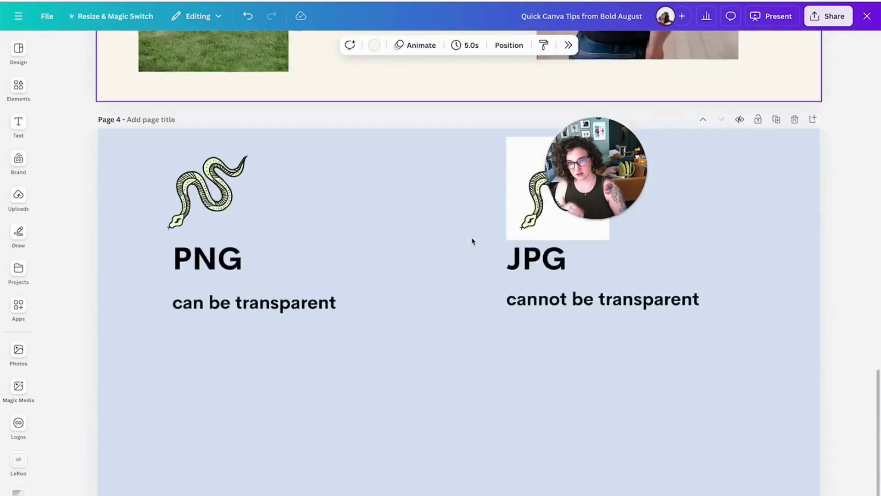
pyautogui.scroll(-7, 426, 330)
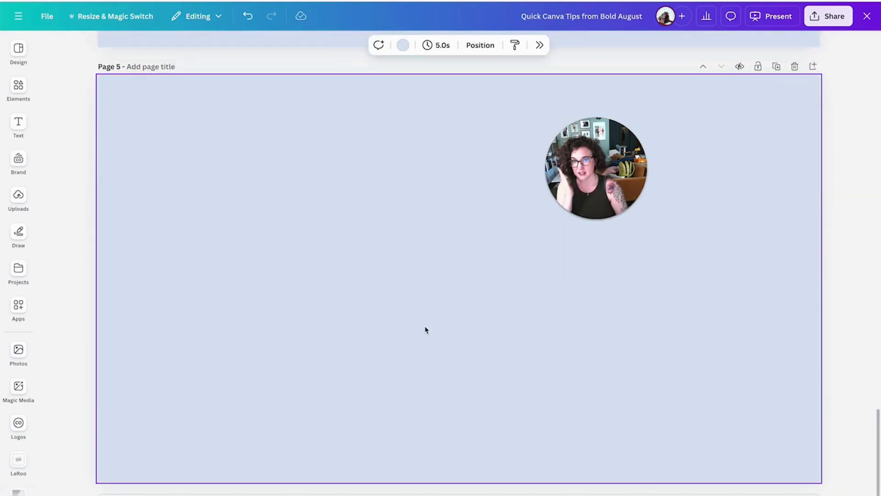
pyautogui.press('Escape')
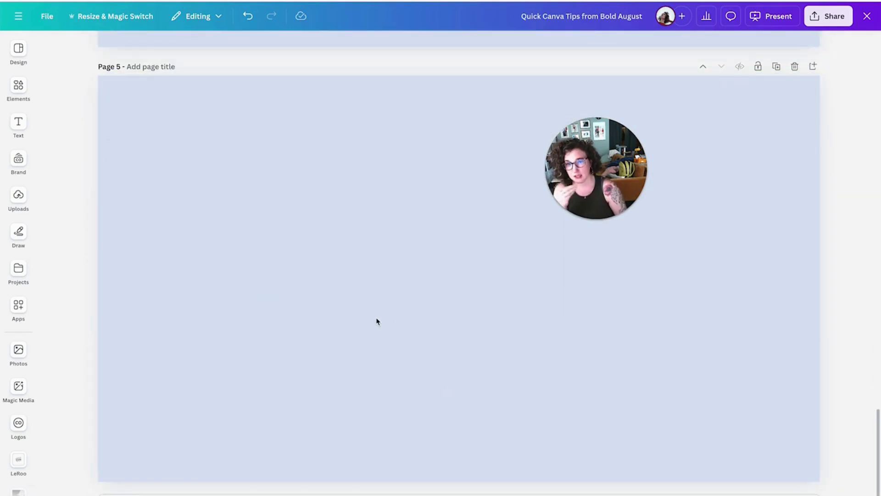
pyautogui.click(372, 313)
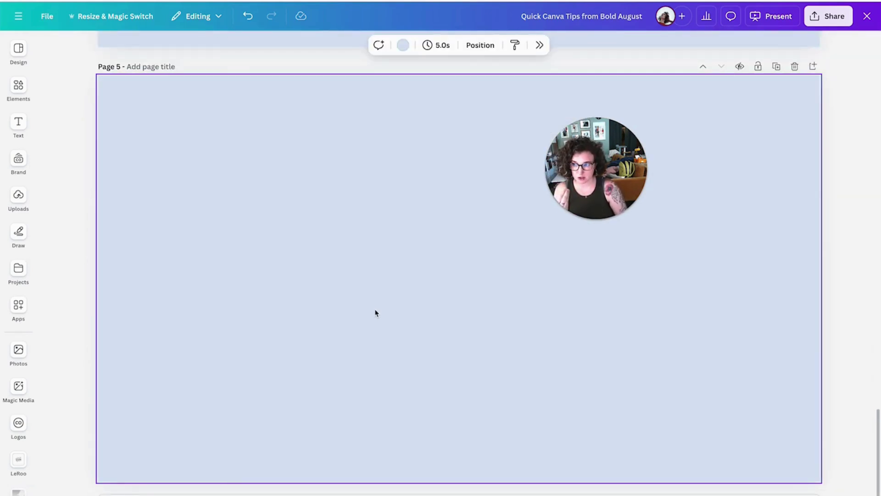
# Add the recently used moth photo to page 5 and shift it toward the page's left half.
pyautogui.moveTo(18, 271)
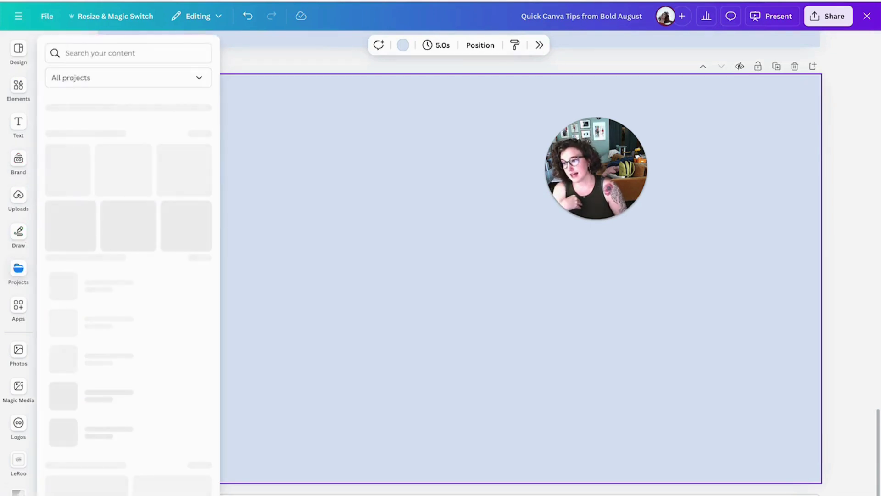
pyautogui.click(19, 353)
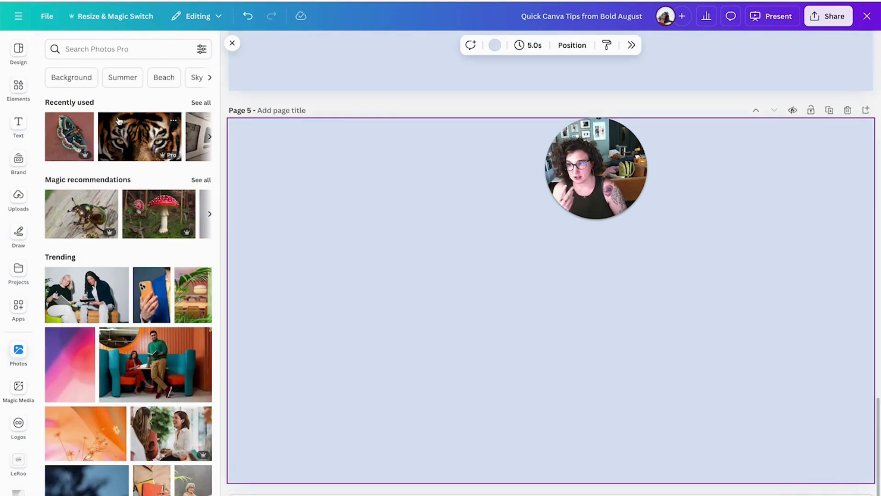
pyautogui.click(72, 143)
pyautogui.moveTo(458, 258); pyautogui.dragTo(359, 263)
pyautogui.click(651, 316)
# Search the photos for "landscape", add the snowy mountains above the clouds to page 5, and remove that photo's background.
pyautogui.click(77, 57)
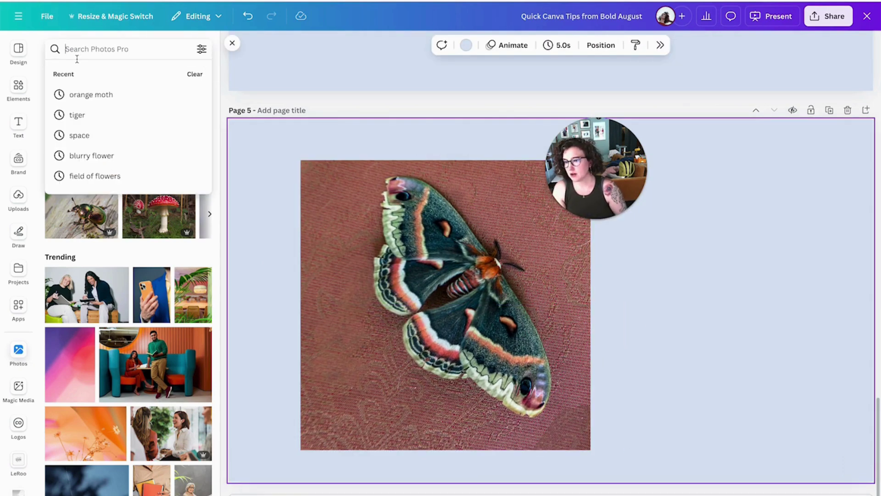
pyautogui.write('landscape')
pyautogui.press('Return')
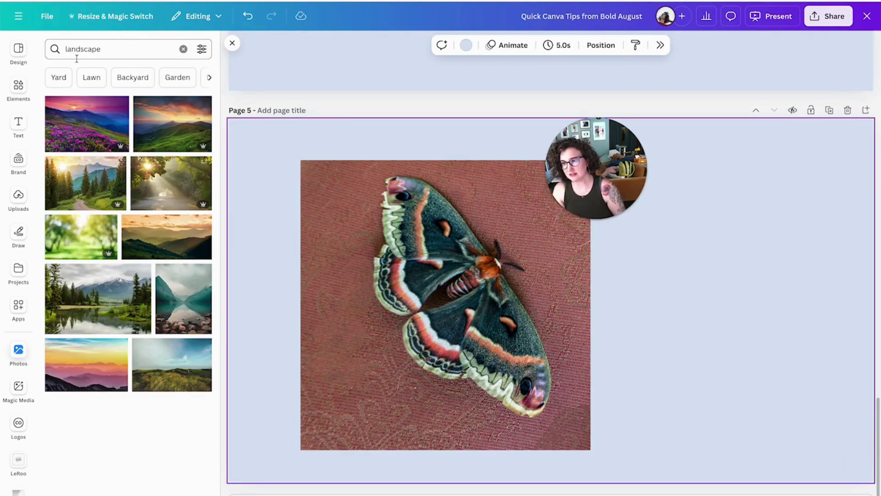
pyautogui.scroll(-3, 163, 242)
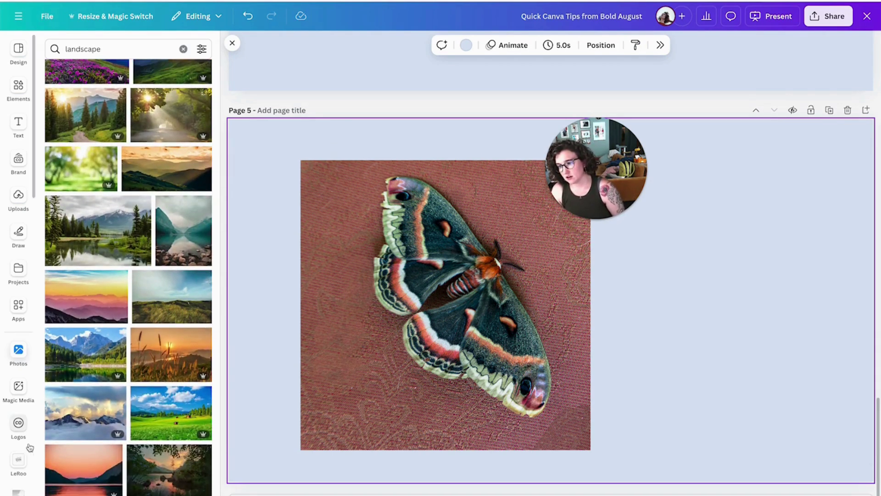
pyautogui.click(85, 413)
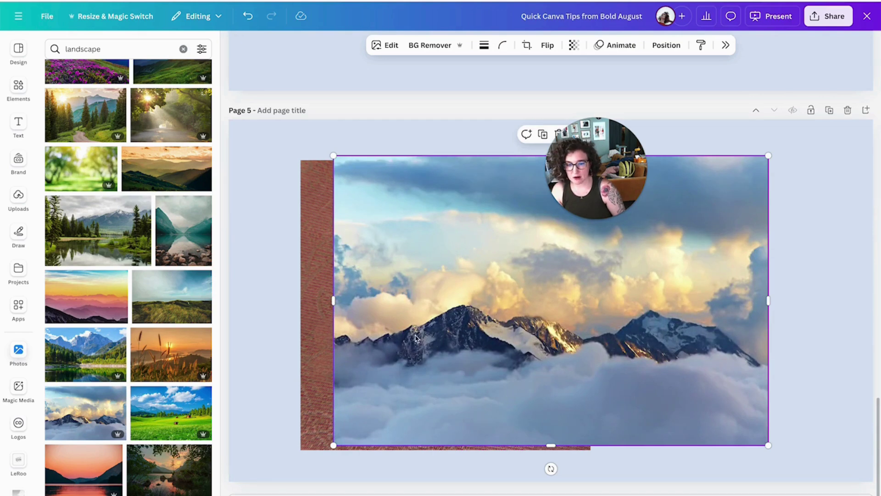
pyautogui.click(438, 51)
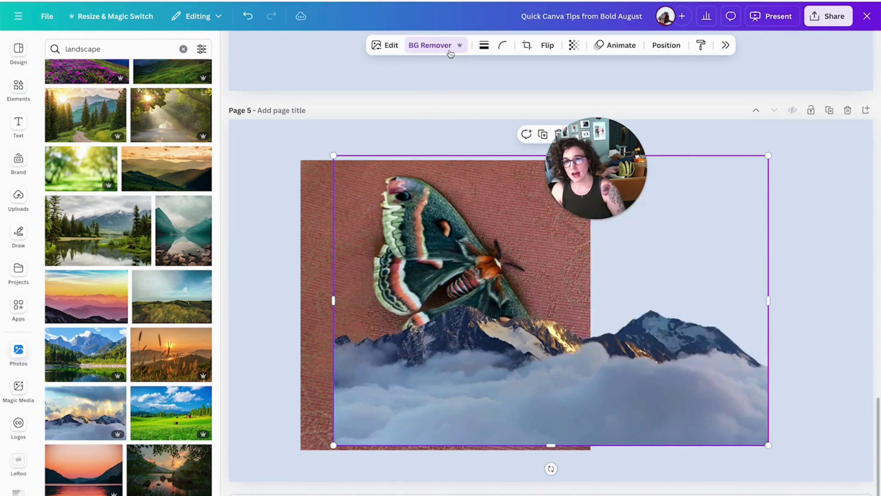
# Restore patches of the mountain photo's removed sky with the size 20 Restore brush, using the original image as a guide.
pyautogui.click(449, 51)
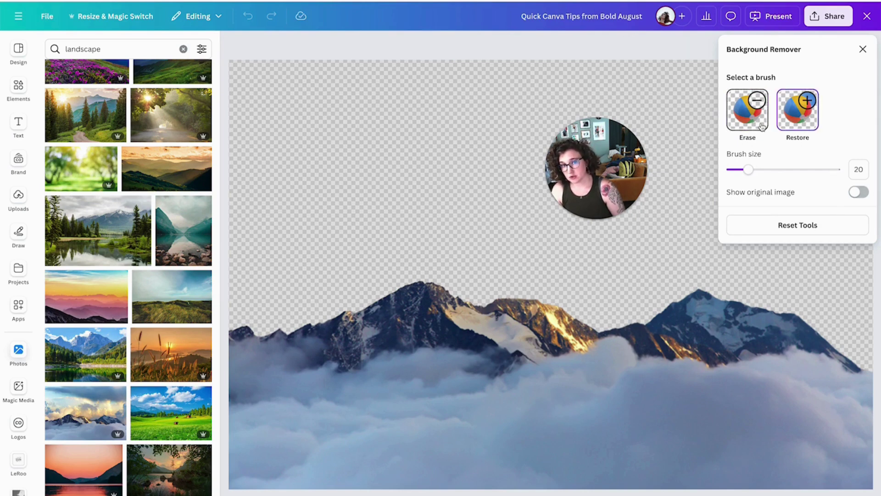
pyautogui.click(856, 192)
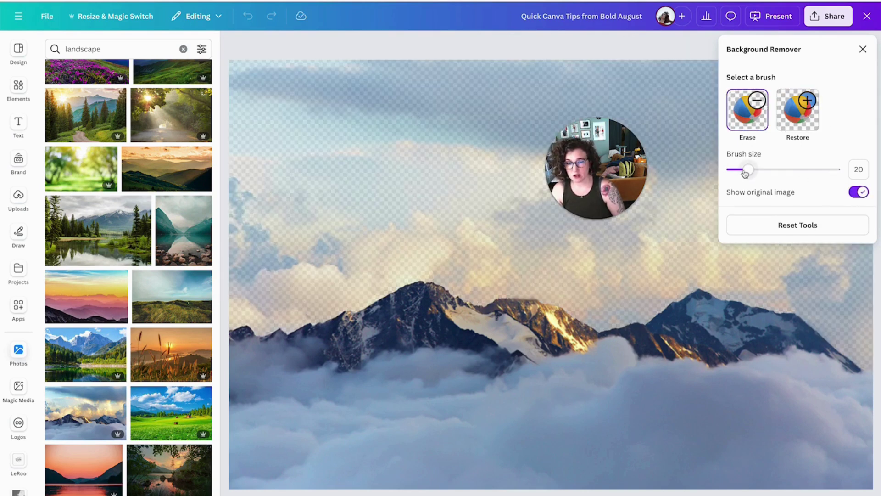
pyautogui.click(794, 118)
pyautogui.moveTo(347, 197); pyautogui.dragTo(592, 227)
pyautogui.moveTo(344, 108); pyautogui.dragTo(688, 177)
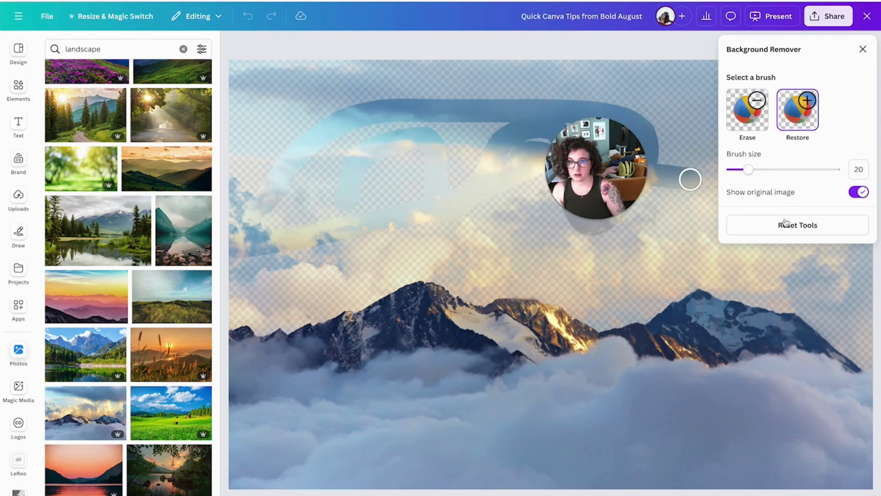
pyautogui.click(857, 192)
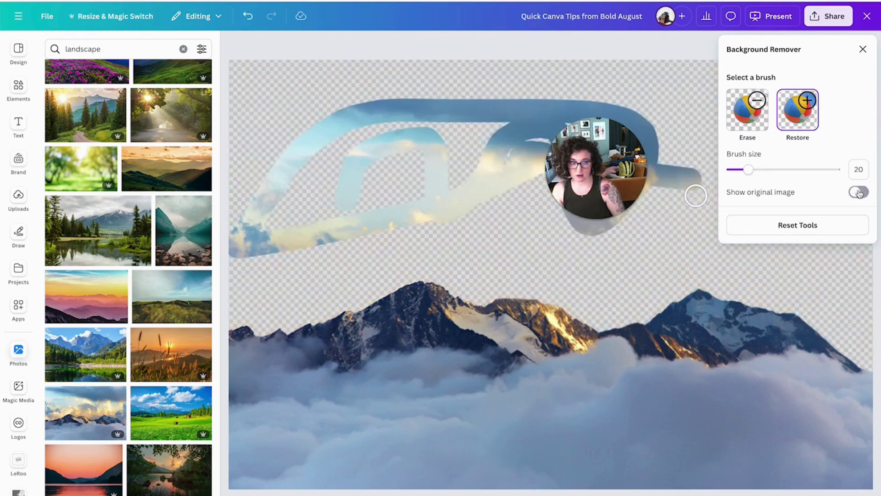
# Erase the restored sky patches with the Erase brush enlarged to size 52, and close the Background Remover.
pyautogui.click(860, 193)
pyautogui.click(747, 110)
pyautogui.moveTo(374, 133)
pyautogui.mouseDown()
pyautogui.moveTo(314, 122)
pyautogui.moveTo(279, 138)
pyautogui.mouseUp()
pyautogui.moveTo(748, 169); pyautogui.dragTo(785, 169)
pyautogui.moveTo(476, 146)
pyautogui.mouseDown()
pyautogui.moveTo(312, 170)
pyautogui.moveTo(378, 203)
pyautogui.moveTo(332, 224)
pyautogui.moveTo(485, 202)
pyautogui.mouseUp()
pyautogui.moveTo(676, 182)
pyautogui.mouseDown()
pyautogui.moveTo(554, 227)
pyautogui.moveTo(588, 236)
pyautogui.moveTo(615, 116)
pyautogui.moveTo(480, 188)
pyautogui.moveTo(352, 110)
pyautogui.moveTo(587, 107)
pyautogui.mouseUp()
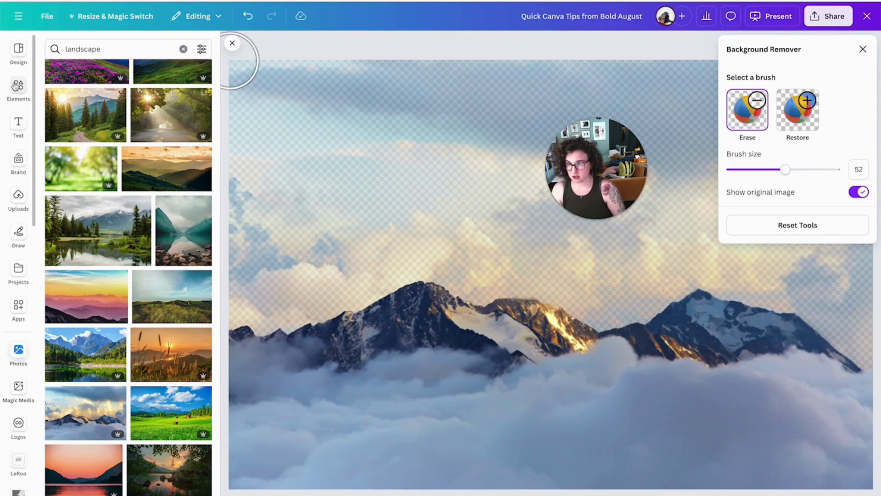
pyautogui.click(863, 47)
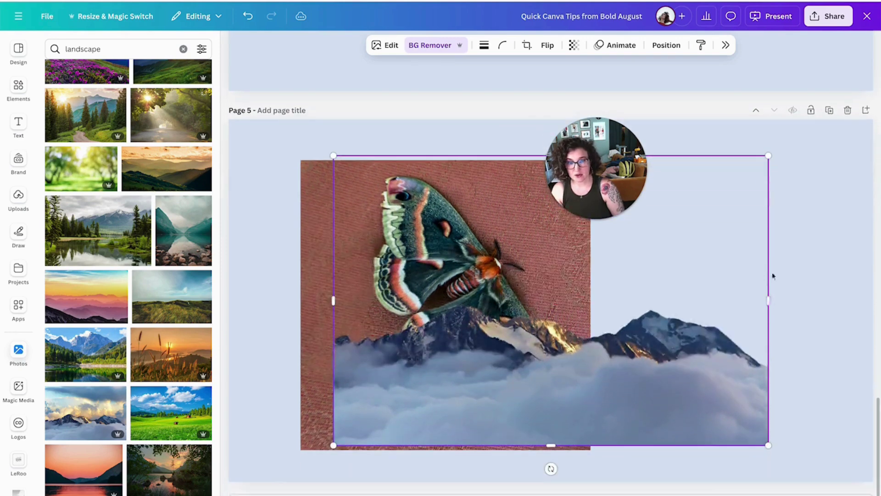
# Move the mountain cutout to the bottom of page 5 and enlarge it to span the full page width.
pyautogui.click(776, 275)
pyautogui.moveTo(674, 308); pyautogui.dragTo(569, 343)
pyautogui.moveTo(446, 191); pyautogui.dragTo(500, 317)
pyautogui.moveTo(663, 397); pyautogui.dragTo(875, 397)
# Remove the moth photo's background, move the moth up and left, and bring it in front of the mountains.
pyautogui.click(325, 231)
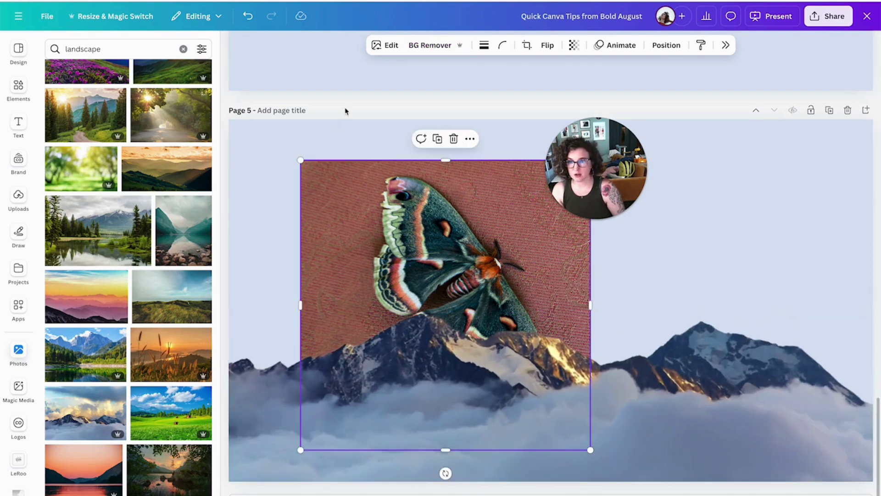
pyautogui.click(430, 46)
pyautogui.moveTo(441, 225); pyautogui.dragTo(387, 194)
pyautogui.click(388, 194)
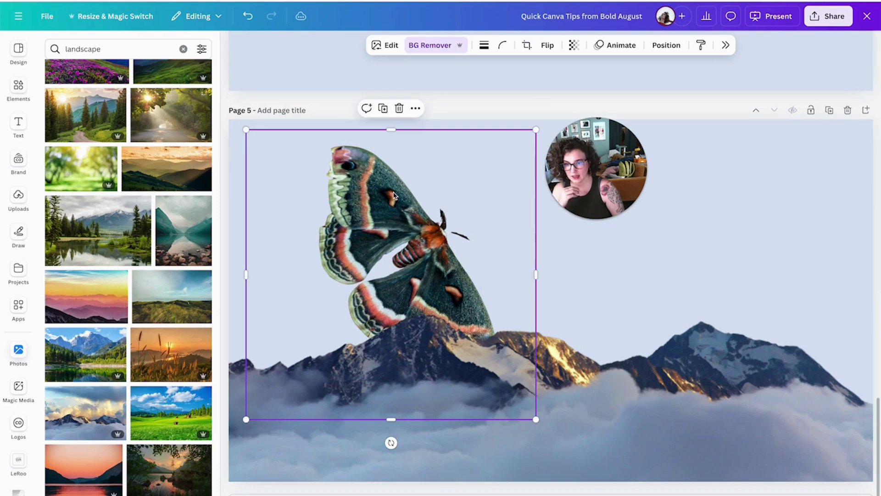
pyautogui.hotkey('ctrl', ']')
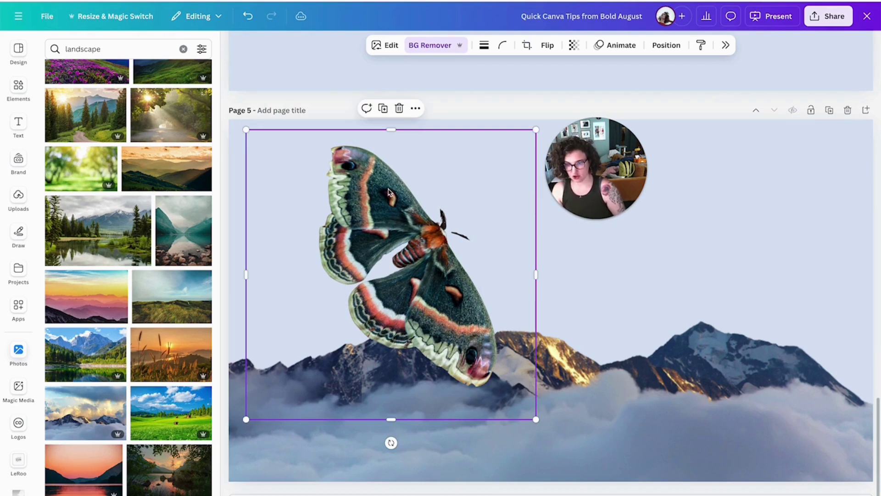
# Lower the moth cutout slightly, crop its empty side margins, and rotate it a little counterclockwise.
pyautogui.moveTo(387, 192); pyautogui.dragTo(387, 218)
pyautogui.moveTo(248, 299); pyautogui.dragTo(311, 301)
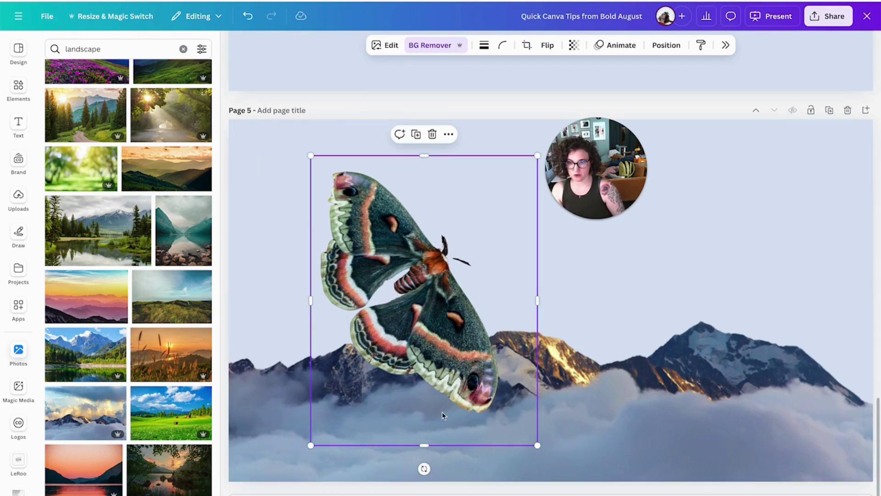
pyautogui.moveTo(424, 469); pyautogui.dragTo(460, 461)
pyautogui.moveTo(538, 275); pyautogui.dragTo(497, 287)
pyautogui.click(657, 280)
# Add the uploaded transparent cutout of the woman with flowers to page 5.
pyautogui.scroll(7, 658, 283)
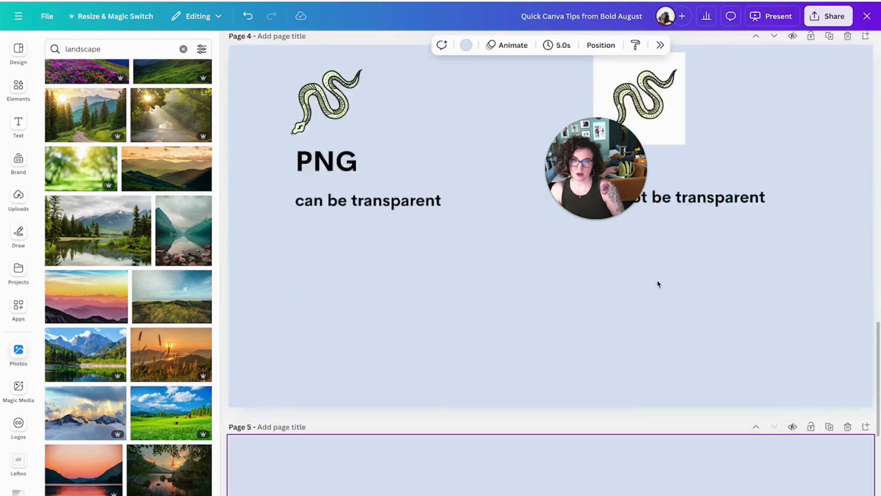
pyautogui.scroll(7, 657, 283)
pyautogui.scroll(-9, 589, 287)
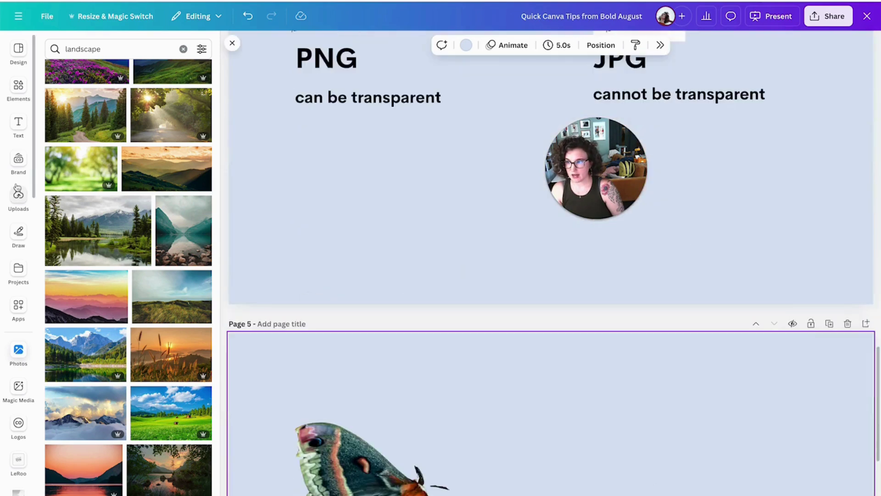
pyautogui.click(19, 195)
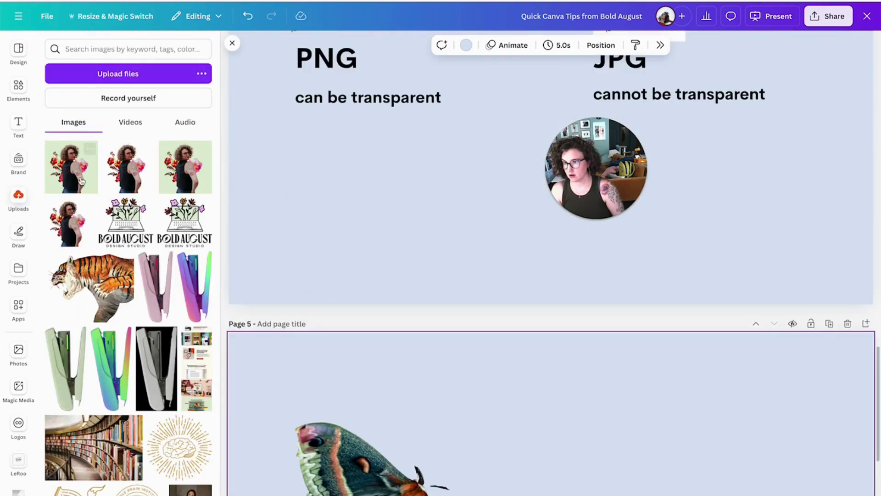
pyautogui.click(138, 178)
pyautogui.scroll(-5, 518, 276)
# Enlarge the woman cutout and position it at the bottom of page 5, overlapping the moth and mountains.
pyautogui.moveTo(519, 275); pyautogui.dragTo(545, 344)
pyautogui.moveTo(699, 252); pyautogui.dragTo(811, 138)
pyautogui.moveTo(769, 195); pyautogui.dragTo(699, 194)
pyautogui.click(717, 198)
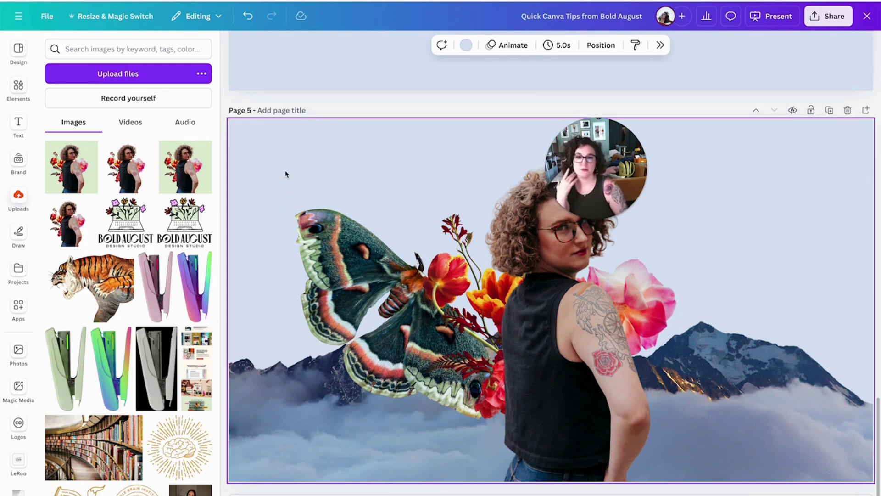
# Open the design's download settings, clear the all-pages selection, and set the file type to PNG.
pyautogui.click(844, 22)
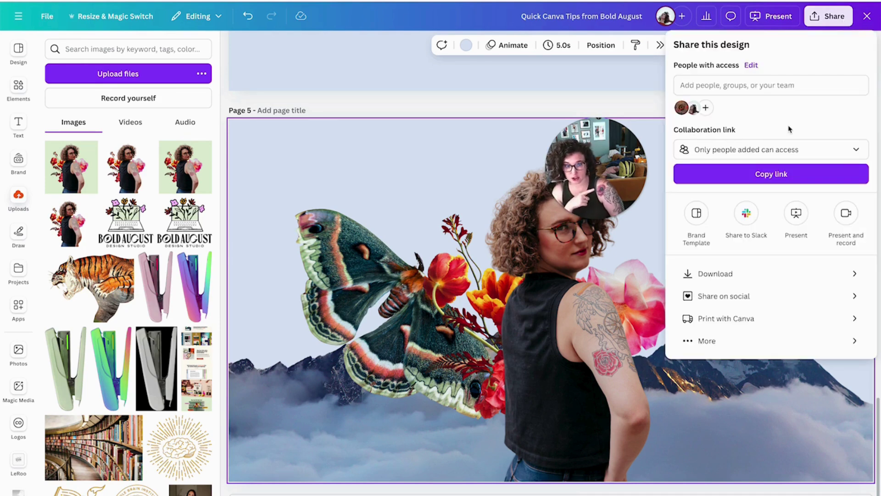
pyautogui.click(734, 274)
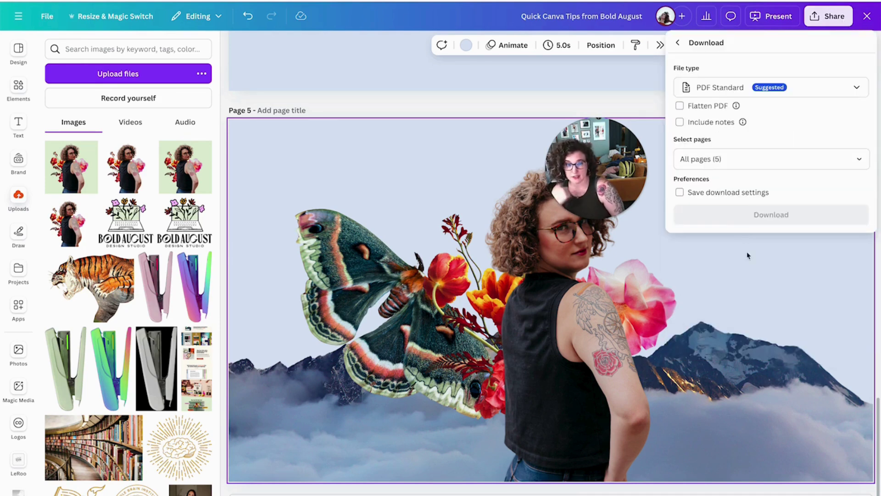
pyautogui.click(730, 158)
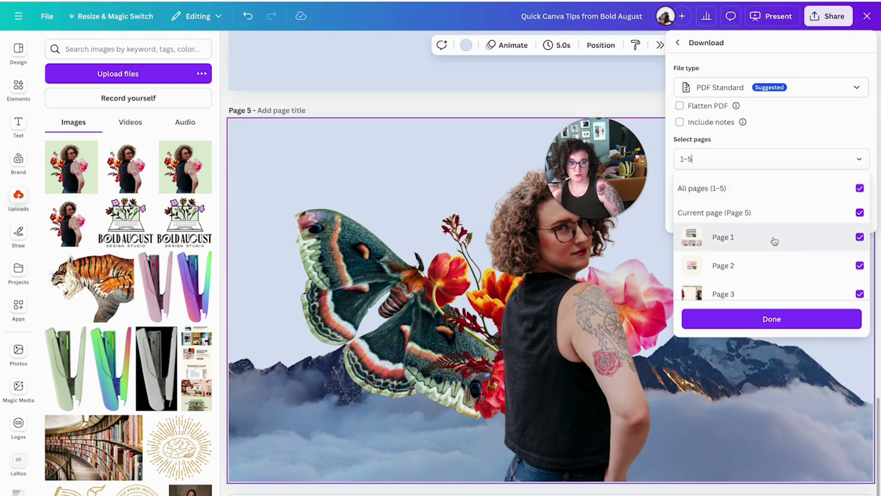
pyautogui.scroll(-3, 775, 239)
pyautogui.scroll(3, 856, 250)
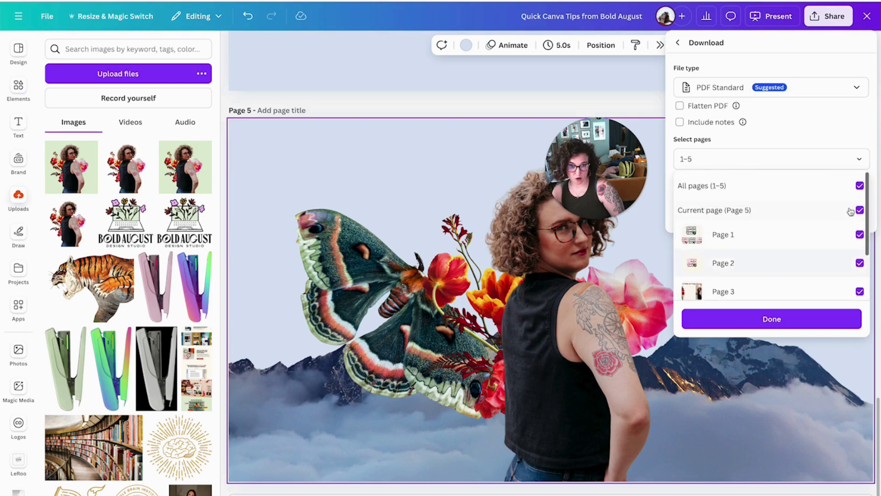
pyautogui.click(860, 186)
pyautogui.click(717, 90)
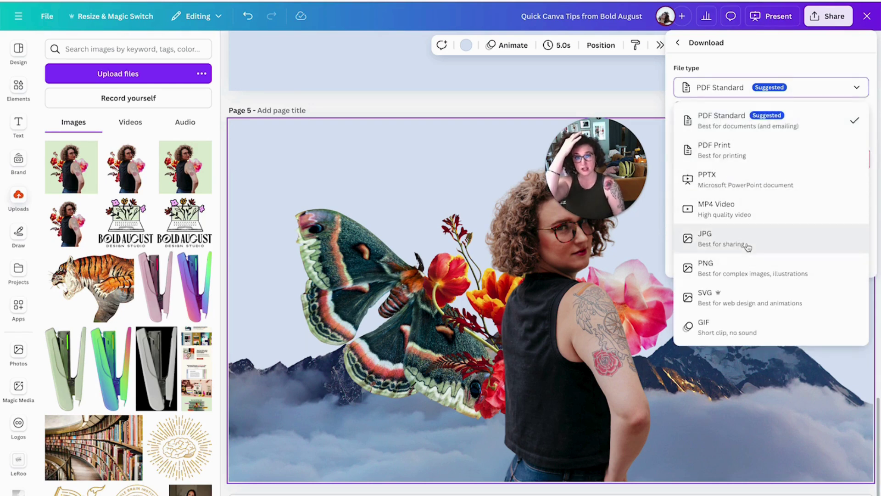
pyautogui.click(750, 271)
# Download only page 5 with a transparent background.
pyautogui.click(716, 216)
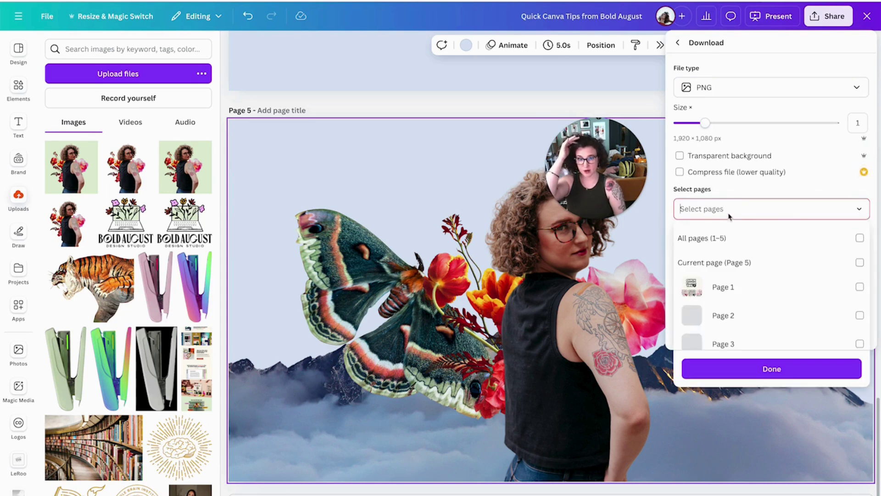
pyautogui.scroll(-3, 820, 271)
pyautogui.click(859, 332)
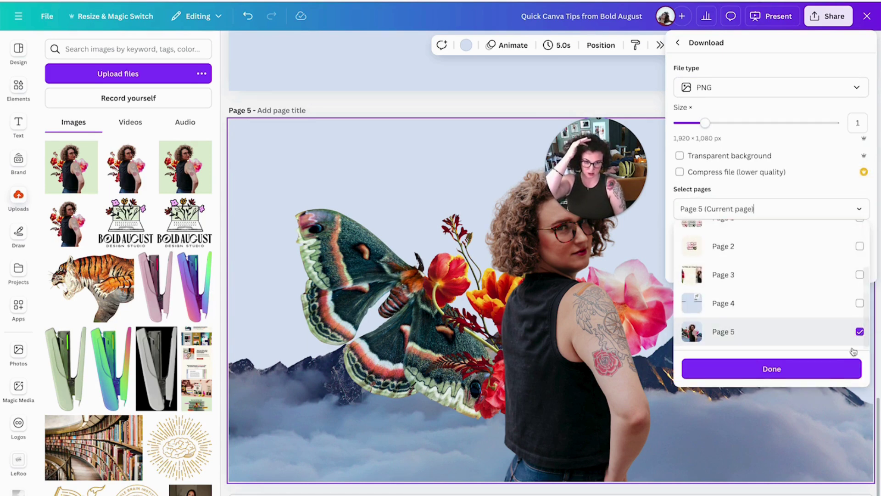
pyautogui.click(834, 370)
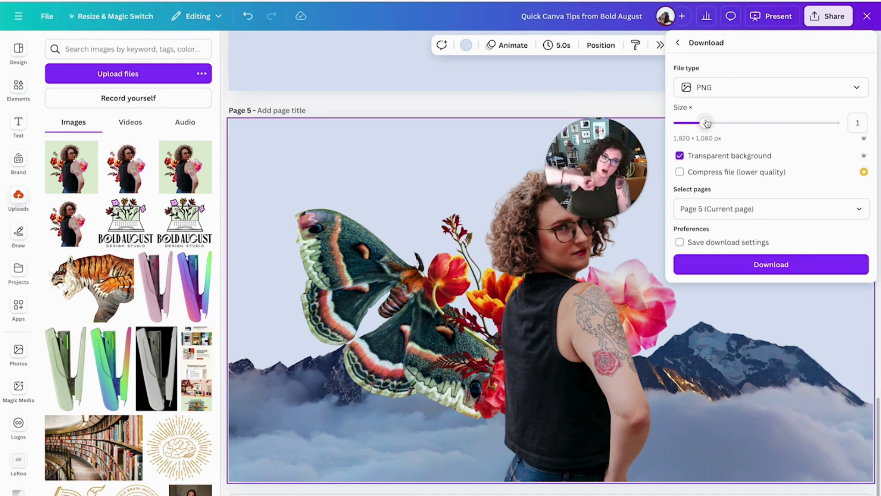
pyautogui.click(757, 264)
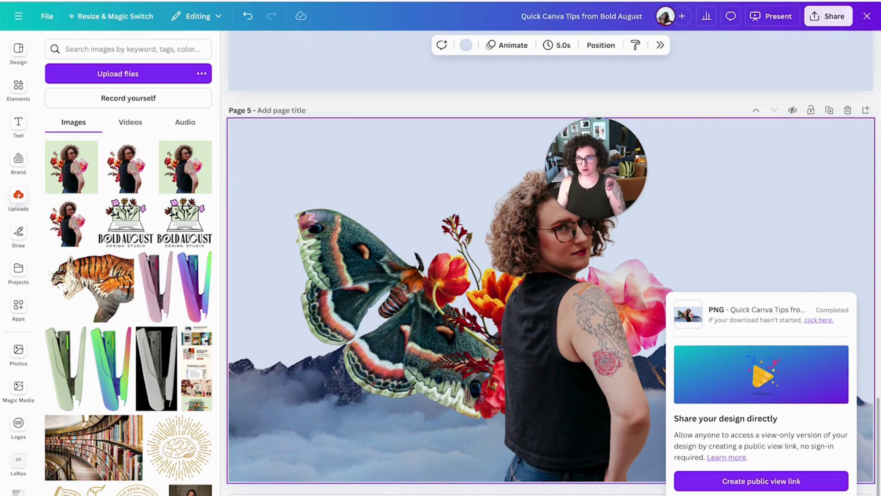
# Open the Squarespace website in a new browser tab.
pyautogui.hotkey('ctrl', 't')
pyautogui.write('sq')
pyautogui.press('Return')
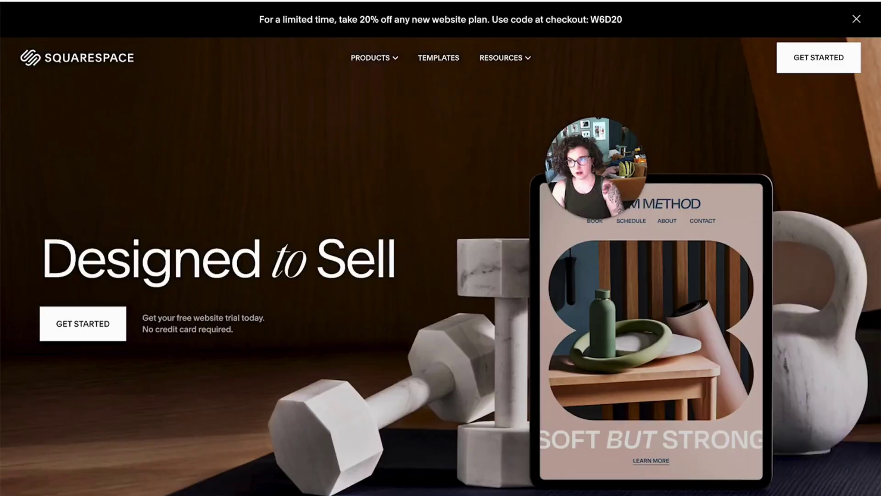
# Open the Squarespace account dashboard and start editing the Bold August Design Studio homepage.
pyautogui.click(744, 55)
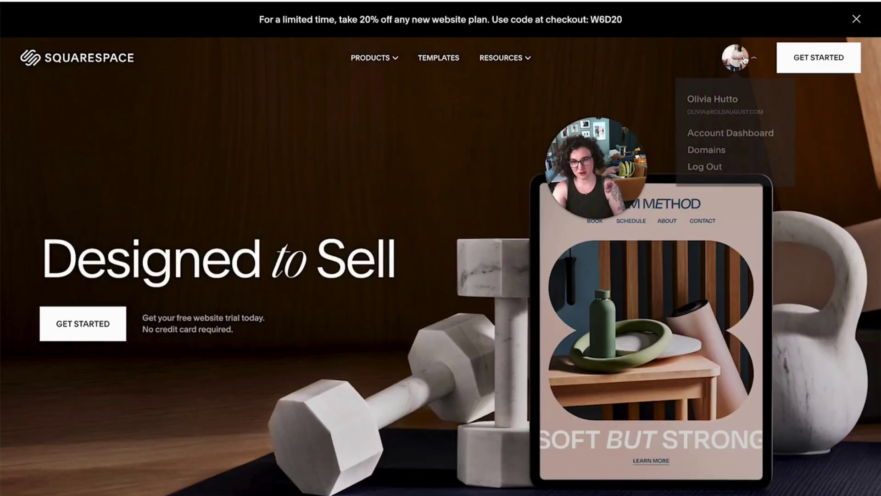
pyautogui.click(734, 133)
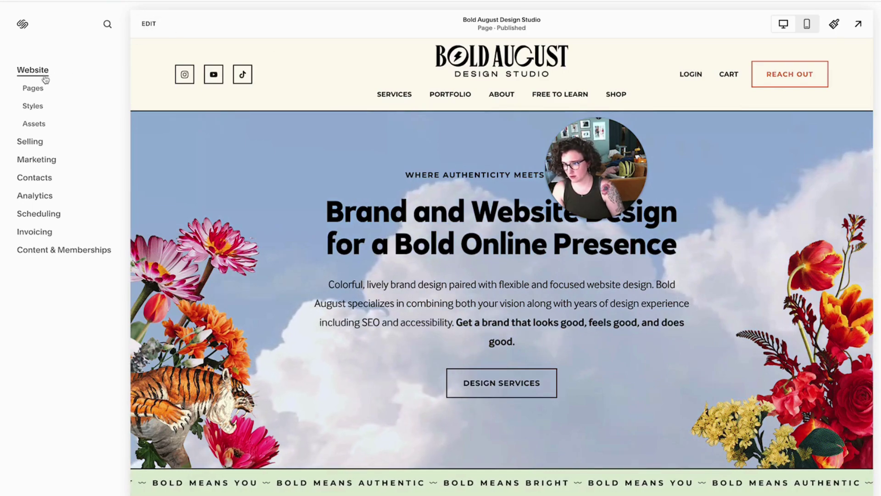
pyautogui.click(151, 24)
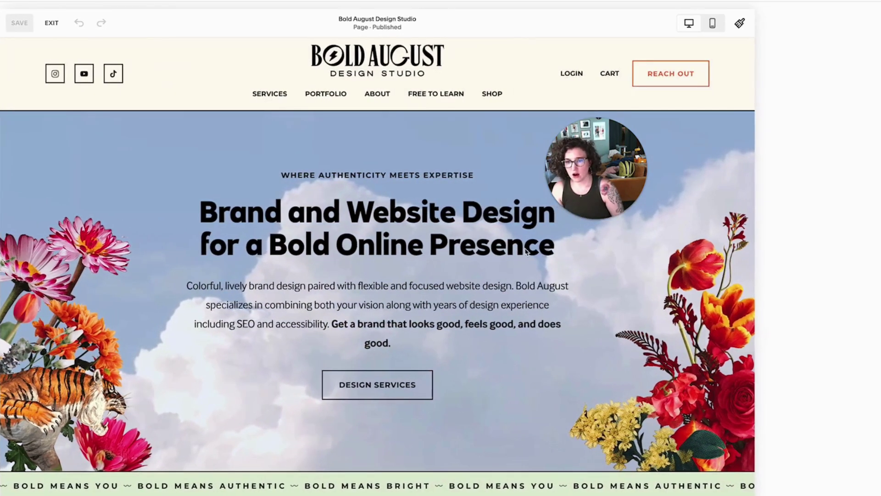
pyautogui.scroll(-15, 513, 256)
pyautogui.scroll(15, 344, 312)
pyautogui.scroll(-2, 348, 303)
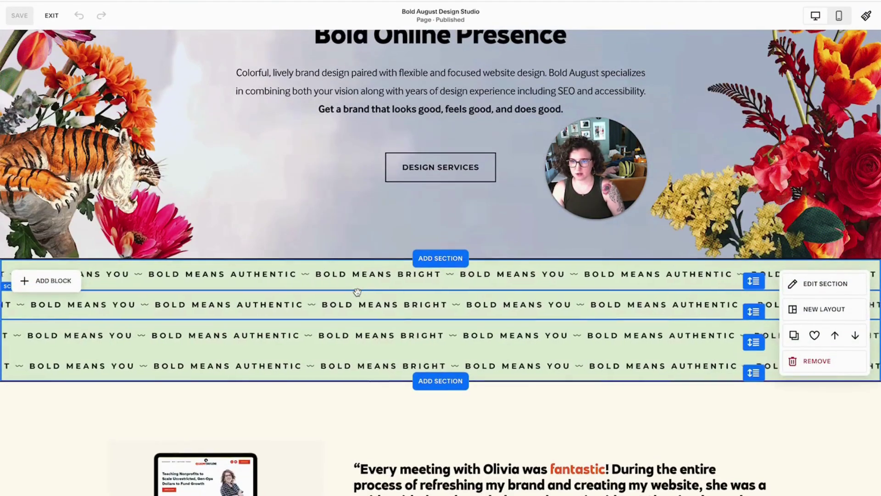
pyautogui.scroll(-5, 367, 335)
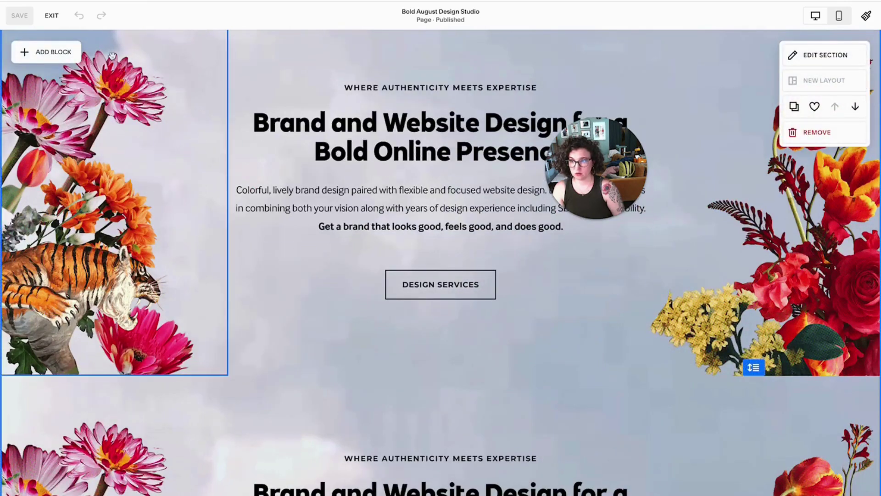
pyautogui.click(52, 15)
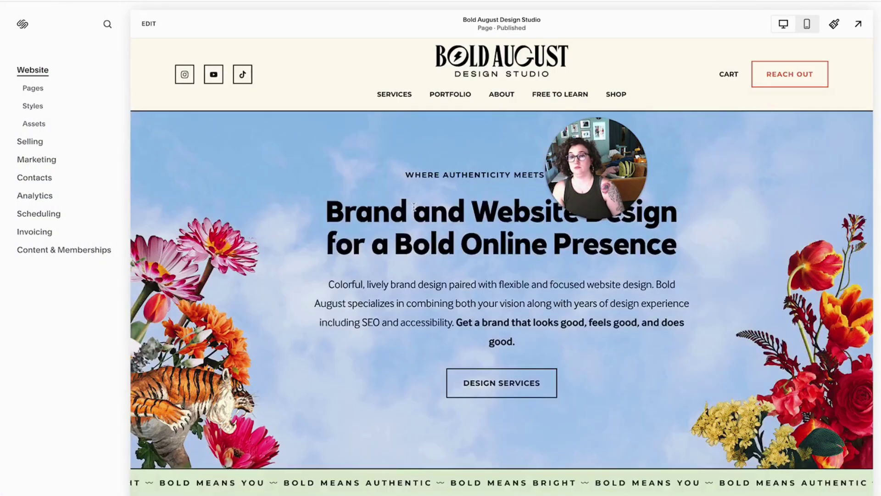
# Reopen the homepage for editing and add an image block to the "Align Your Vision" section.
pyautogui.scroll(-5, 413, 207)
pyautogui.click(152, 24)
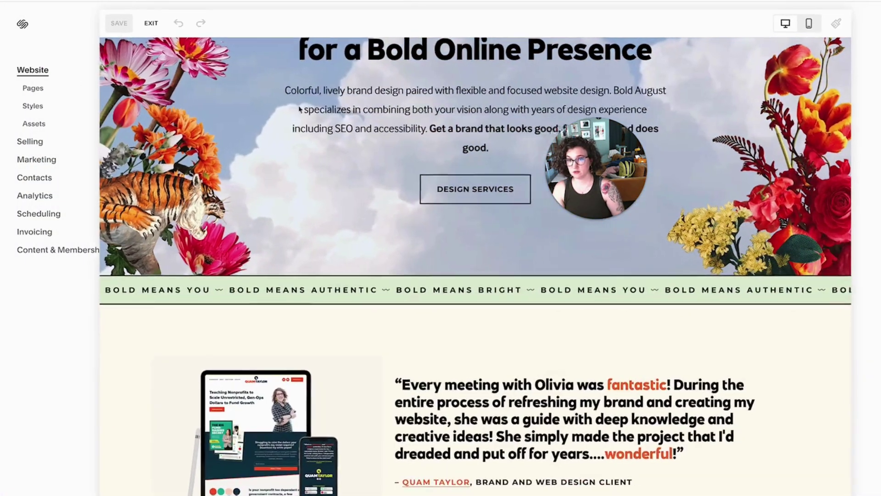
pyautogui.scroll(-5, 344, 211)
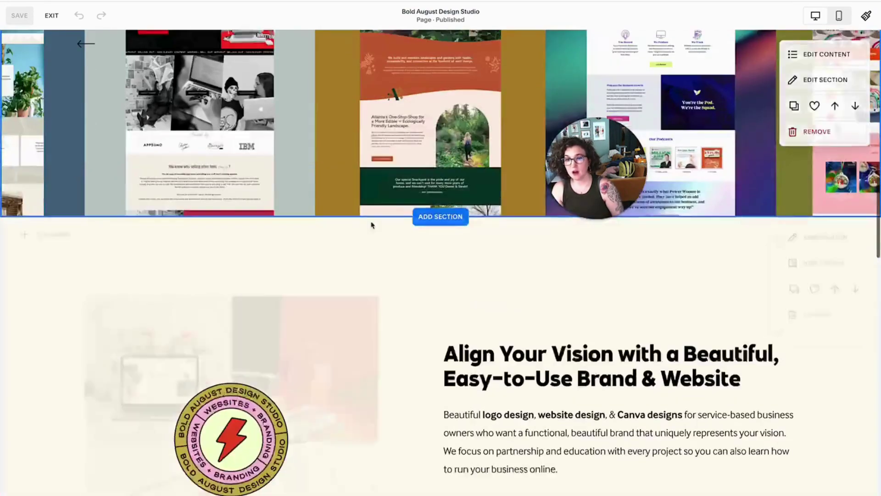
pyautogui.scroll(-3, 371, 225)
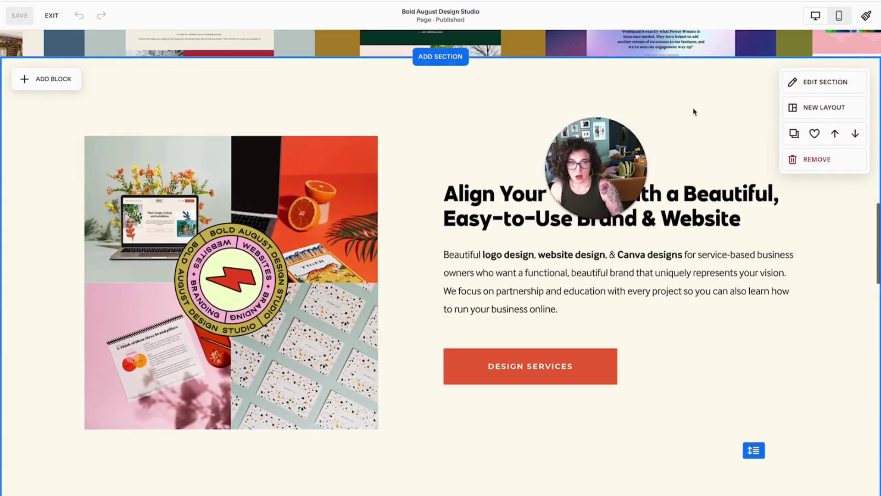
pyautogui.click(55, 82)
pyautogui.click(131, 155)
pyautogui.click(170, 174)
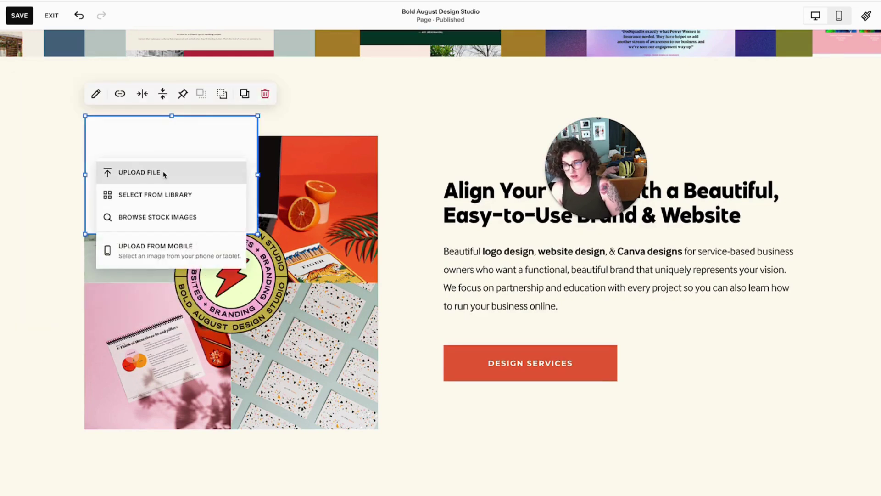
# Upload "Quick Canva Tips from Bold August.png" from the Desktop into the new image block.
pyautogui.click(164, 173)
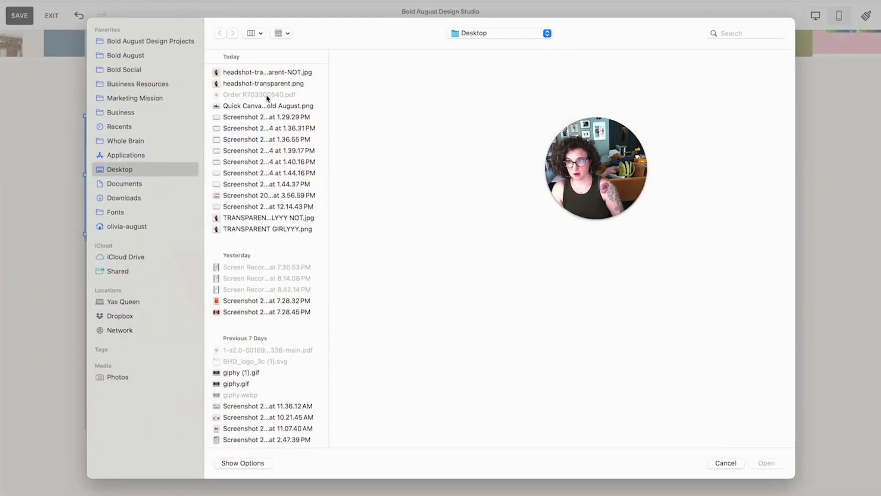
pyautogui.click(267, 109)
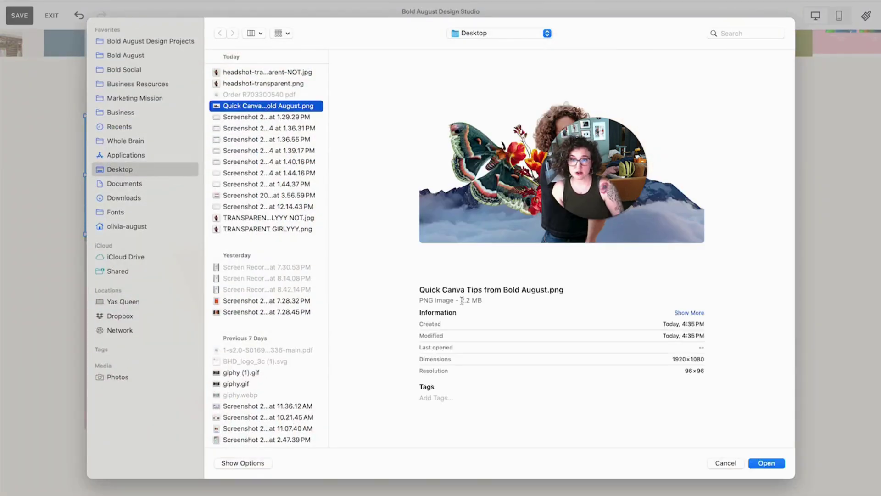
pyautogui.moveTo(461, 300); pyautogui.dragTo(490, 298)
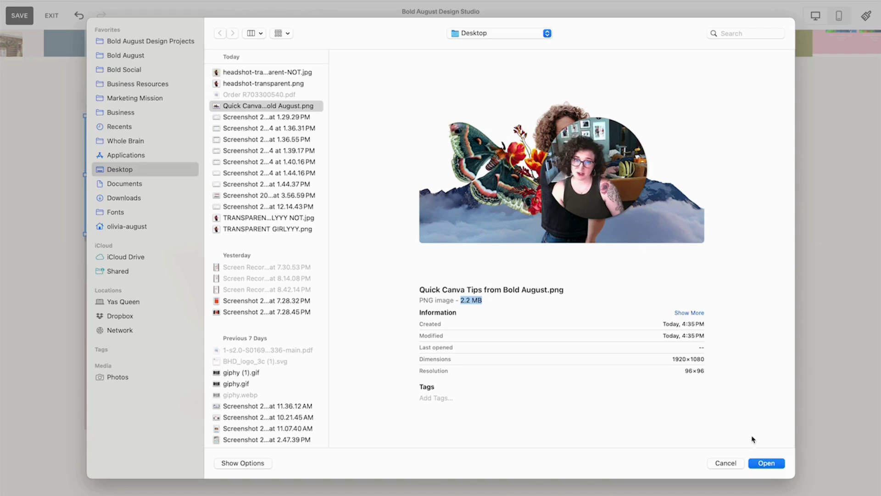
pyautogui.click(760, 464)
# Enlarge the collage image block to span from the section's left edge across most of its width.
pyautogui.moveTo(253, 225); pyautogui.dragTo(250, 301)
pyautogui.moveTo(228, 221); pyautogui.dragTo(736, 116)
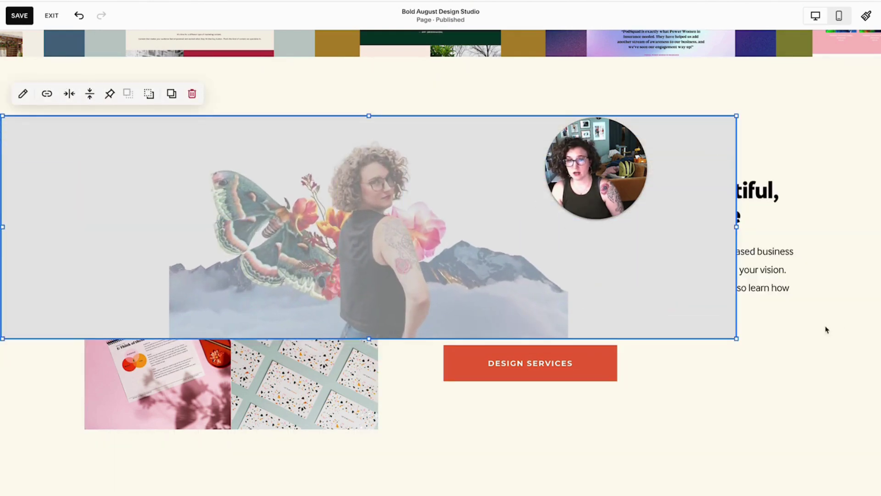
pyautogui.scroll(1, 833, 331)
pyautogui.click(790, 336)
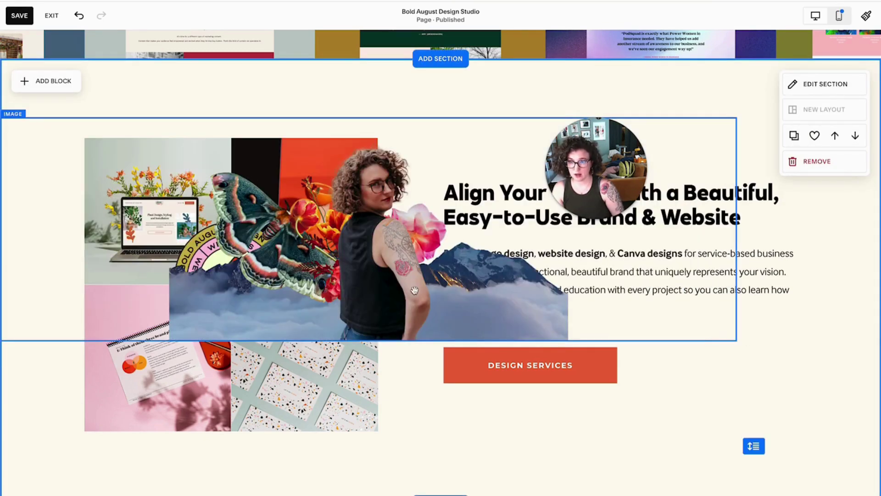
# Move the collage image down so it overlaps the lower part of the photo grid and clears the Design Services button.
pyautogui.moveTo(415, 290); pyautogui.dragTo(417, 406)
pyautogui.scroll(-2, 419, 365)
pyautogui.moveTo(421, 338); pyautogui.dragTo(404, 303)
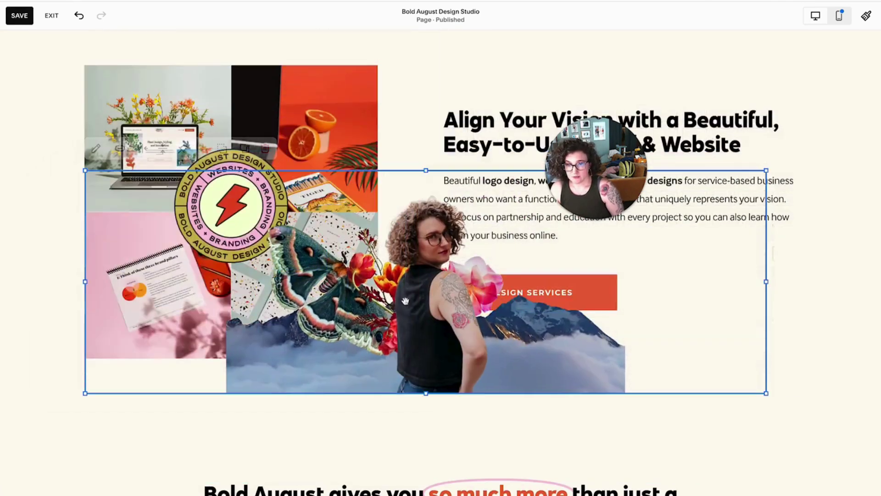
pyautogui.moveTo(368, 250); pyautogui.dragTo(285, 292)
pyautogui.click(822, 105)
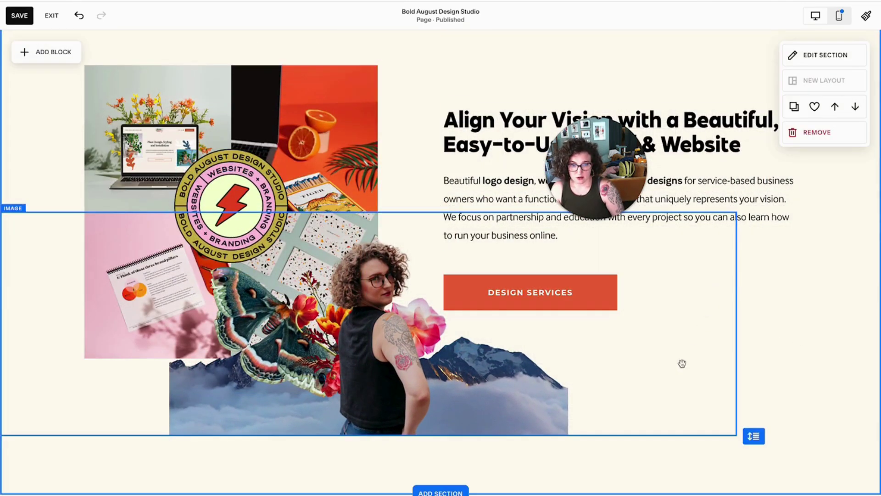
# Turn off Fill Screen for the "Align Your Vision" section.
pyautogui.click(839, 56)
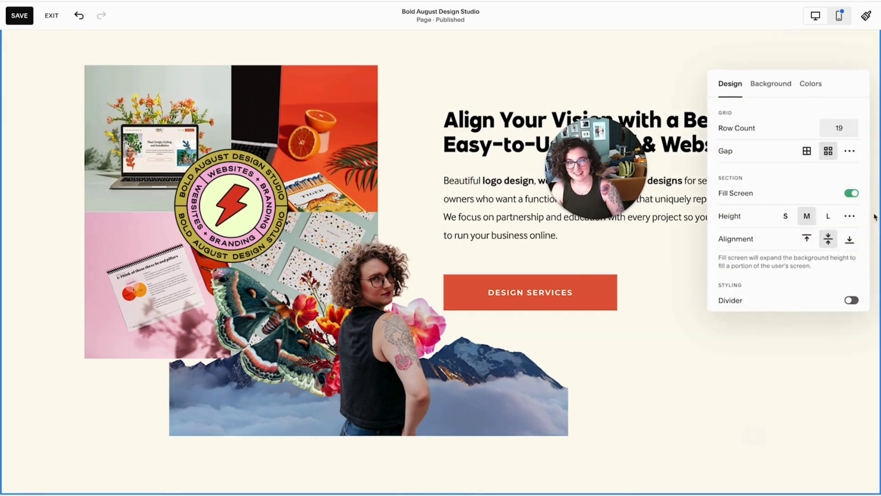
pyautogui.click(852, 194)
pyautogui.click(459, 371)
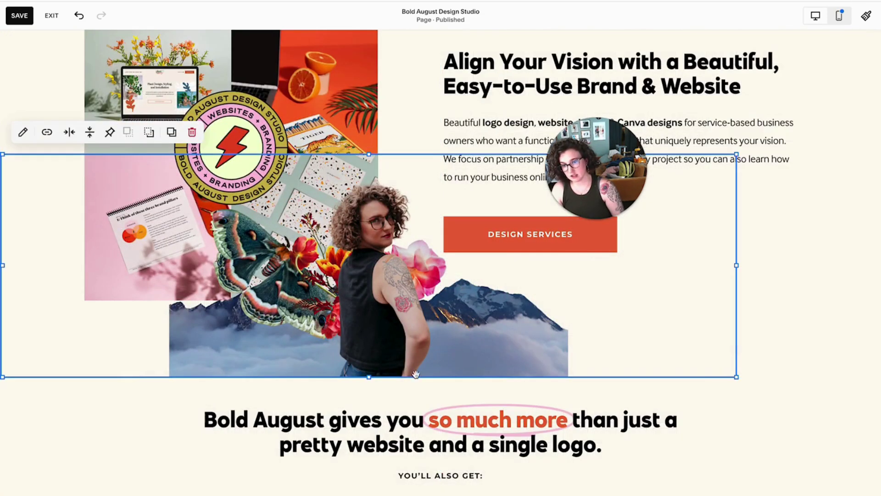
# Apply the Light 1 color theme to the "so much more" section below the collage.
pyautogui.click(741, 410)
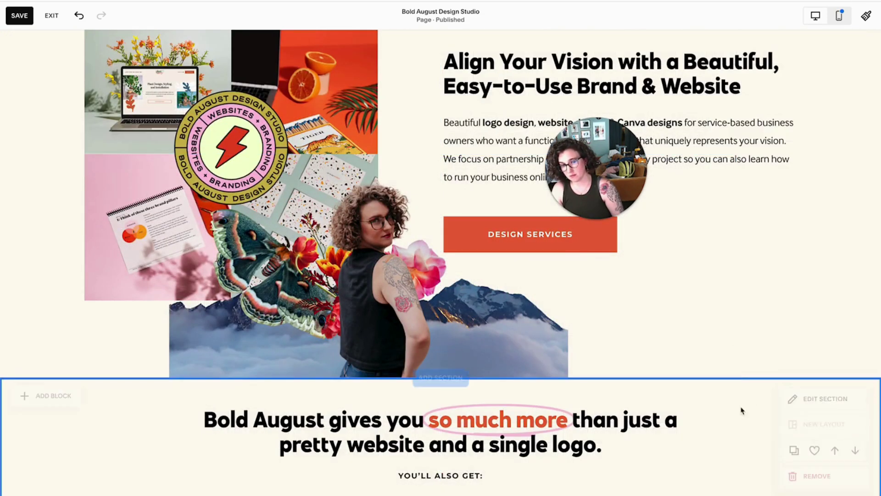
pyautogui.click(796, 403)
pyautogui.click(811, 312)
pyautogui.click(776, 433)
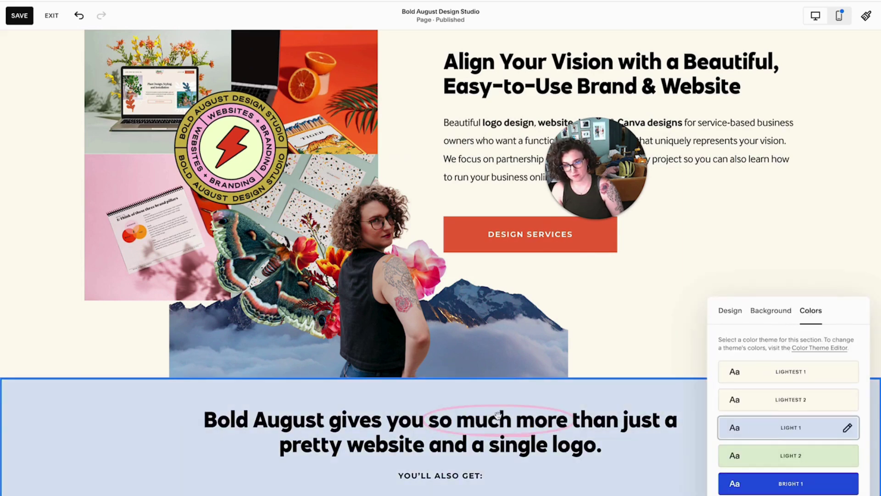
# Widen the collage image block to span the full width of the section.
pyautogui.click(157, 350)
pyautogui.moveTo(737, 266); pyautogui.dragTo(788, 285)
pyautogui.moveTo(80, 267); pyautogui.dragTo(94, 302)
# Change the collage image's design setting so the picture fills its whole block.
pyautogui.doubleClick(102, 312)
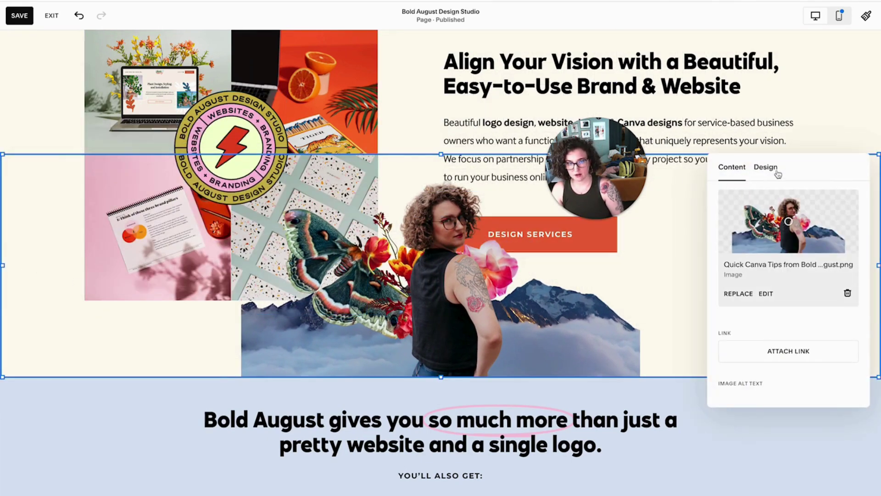
pyautogui.click(765, 166)
pyautogui.click(788, 202)
pyautogui.click(807, 326)
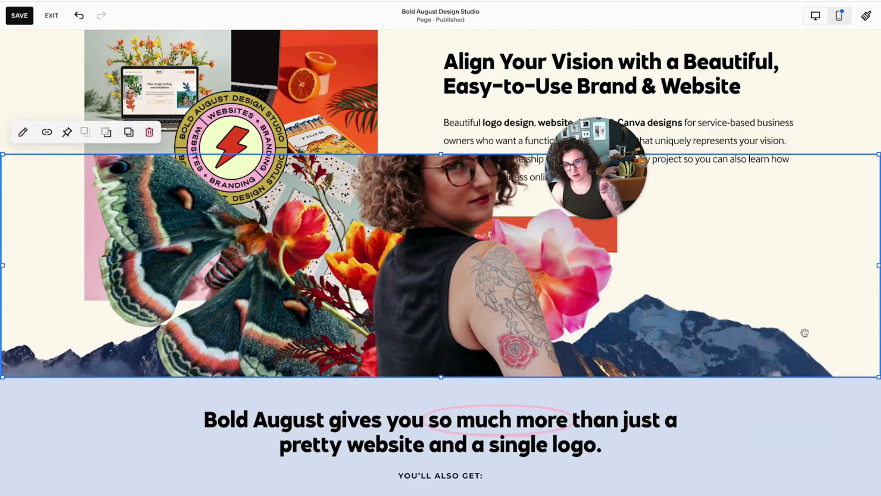
# Extend the section downward and make the collage image block taller, ending it at the blue section's top edge.
pyautogui.click(786, 372)
pyautogui.moveTo(761, 371); pyautogui.dragTo(753, 493)
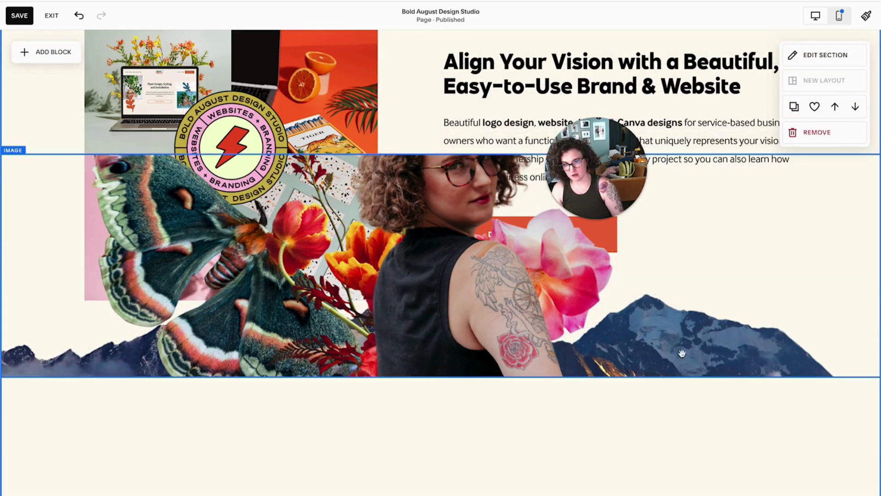
pyautogui.click(435, 356)
pyautogui.scroll(-1, 445, 344)
pyautogui.moveTo(444, 333); pyautogui.dragTo(452, 479)
pyautogui.scroll(1, 744, 433)
pyautogui.scroll(1, 493, 315)
pyautogui.scroll(-1, 443, 303)
pyautogui.scroll(-3, 445, 303)
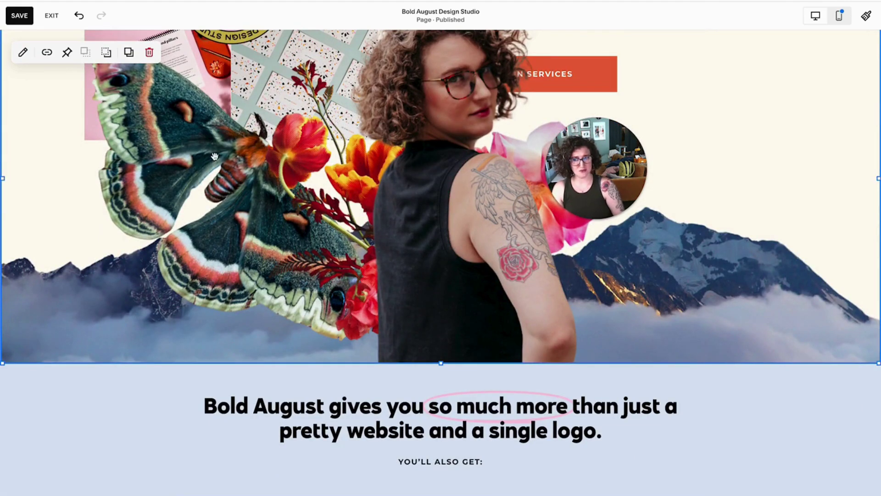
# Exit the page editor and discard the unsaved changes.
pyautogui.scroll(7, 244, 235)
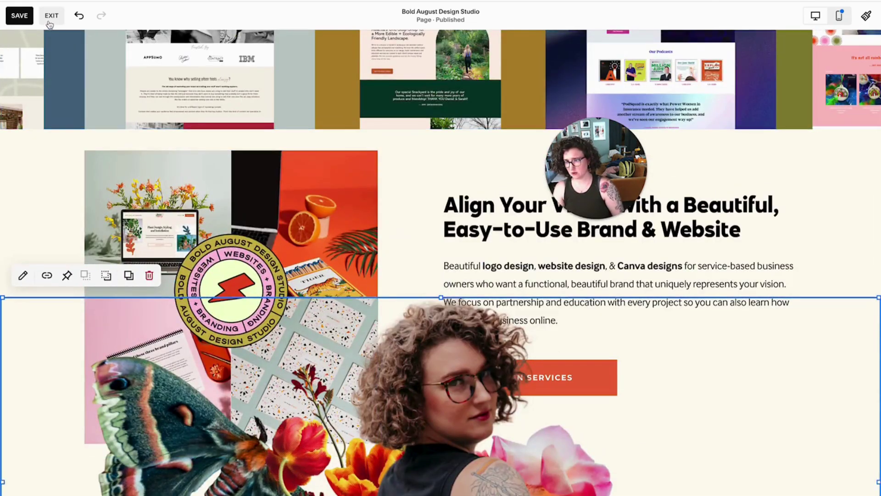
pyautogui.click(50, 17)
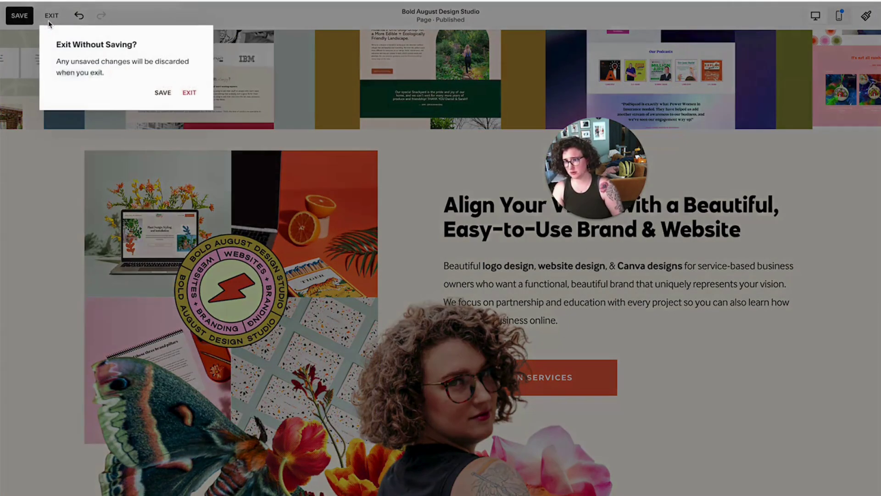
pyautogui.click(188, 93)
# Switch back to the Canva design and insert a blank page after page 4.
pyautogui.scroll(-4, 347, 171)
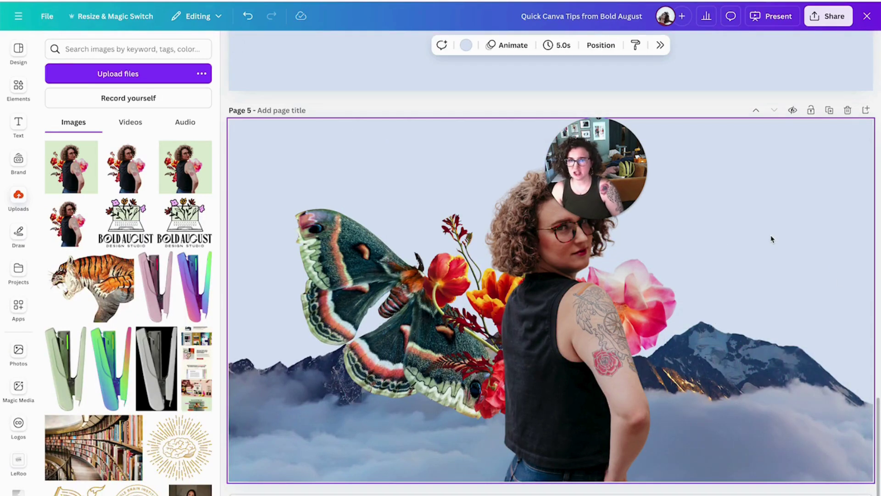
pyautogui.scroll(6, 770, 233)
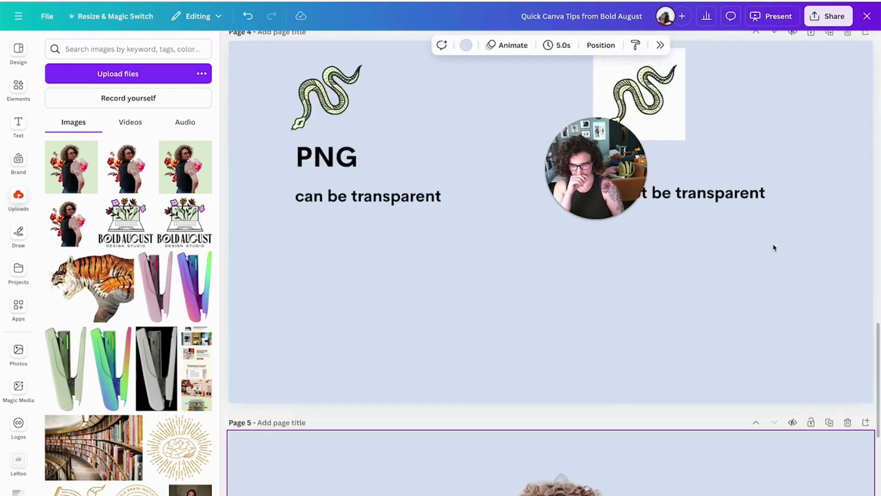
pyautogui.scroll(2, 773, 247)
pyautogui.click(865, 106)
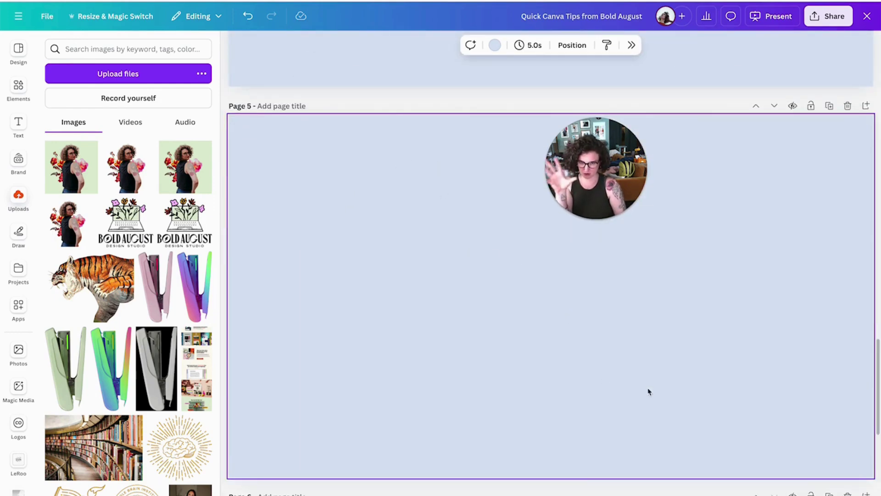
# Add the uploaded library bookshelf photo to page 5 and make it the page background.
pyautogui.click(89, 433)
pyautogui.rightClick(519, 315)
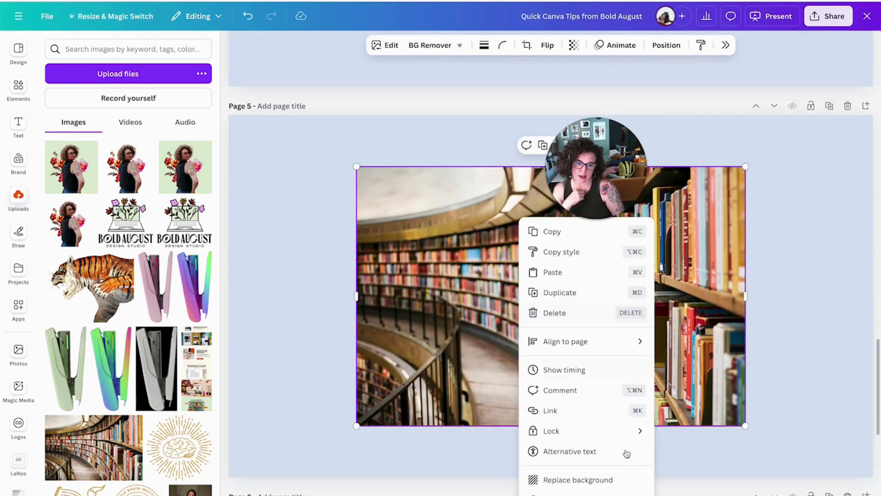
pyautogui.click(617, 478)
# Add the stock landscape photo of grassy hills under a cloudy blue sky to page 6 and make it the collage's background.
pyautogui.scroll(-6, 487, 313)
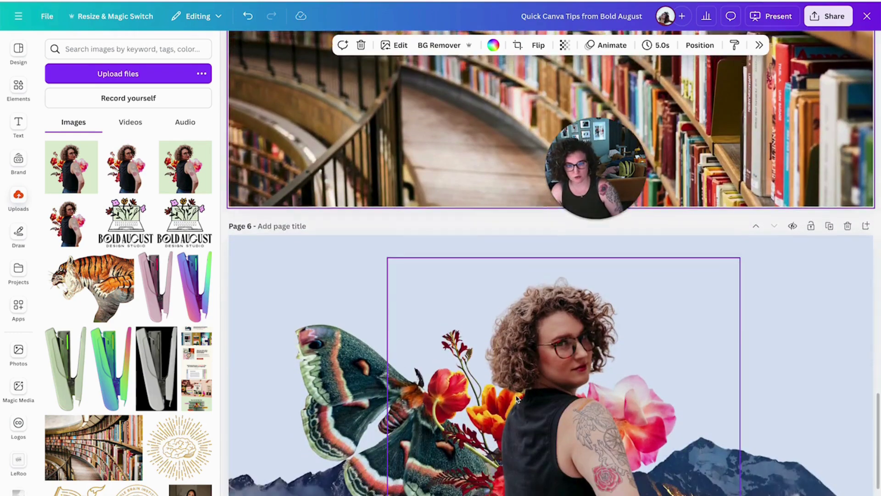
pyautogui.scroll(4, 517, 398)
pyautogui.scroll(-4, 519, 396)
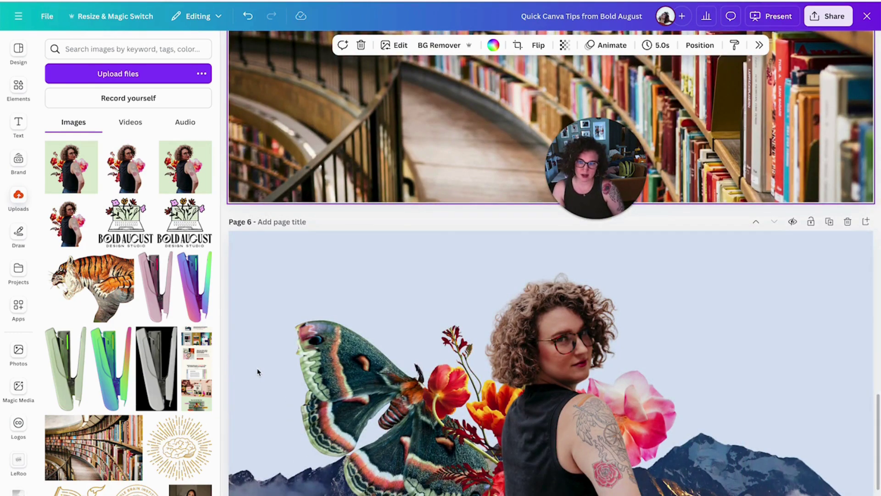
pyautogui.click(258, 371)
pyautogui.scroll(-7, 189, 410)
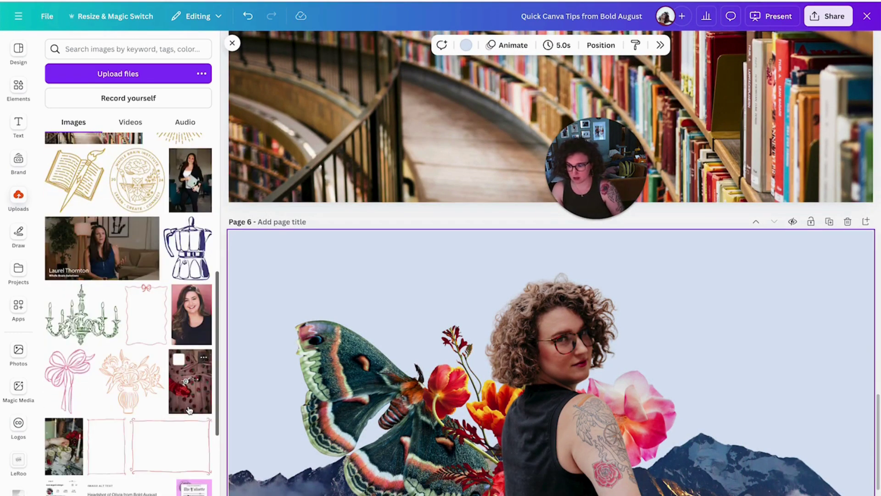
pyautogui.click(18, 364)
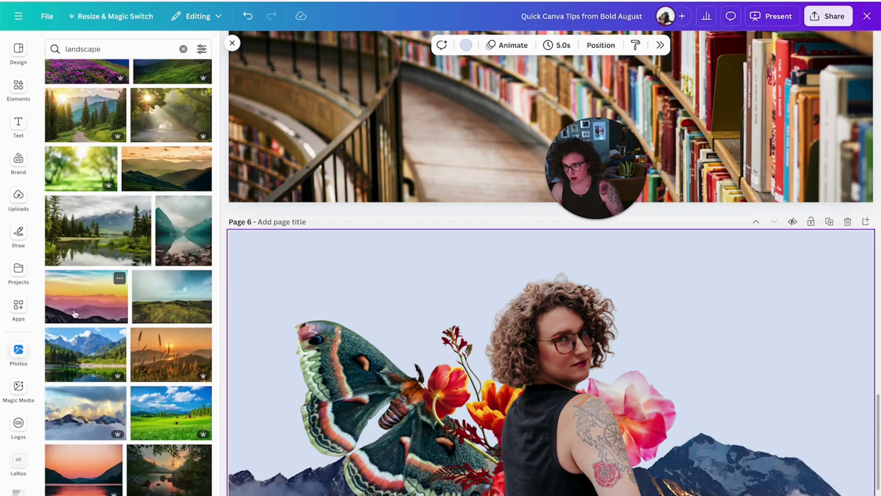
pyautogui.click(187, 303)
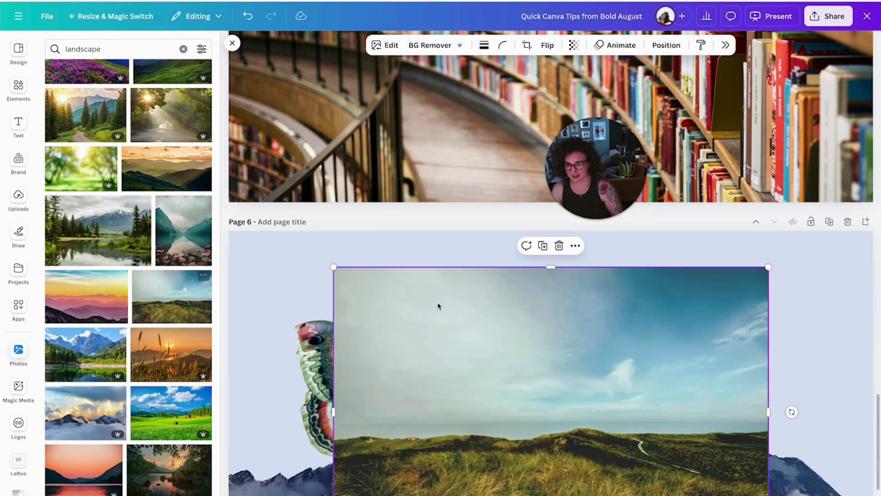
pyautogui.rightClick(445, 323)
pyautogui.click(482, 478)
pyautogui.scroll(-3, 291, 274)
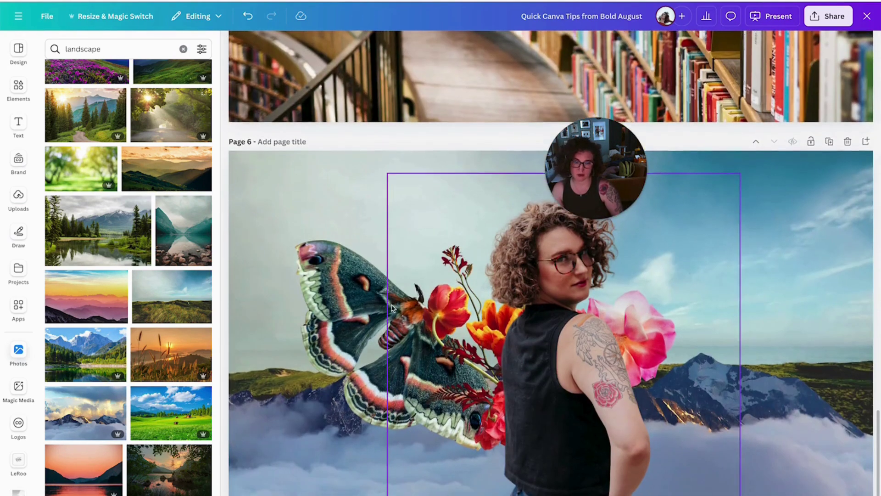
# Shrink the moth and reposition it beside the woman's shoulder, then crop the edge of the flower image nearest the moth.
pyautogui.click(291, 274)
pyautogui.moveTo(281, 236); pyautogui.dragTo(384, 309)
pyautogui.moveTo(407, 339); pyautogui.dragTo(352, 270)
pyautogui.click(635, 318)
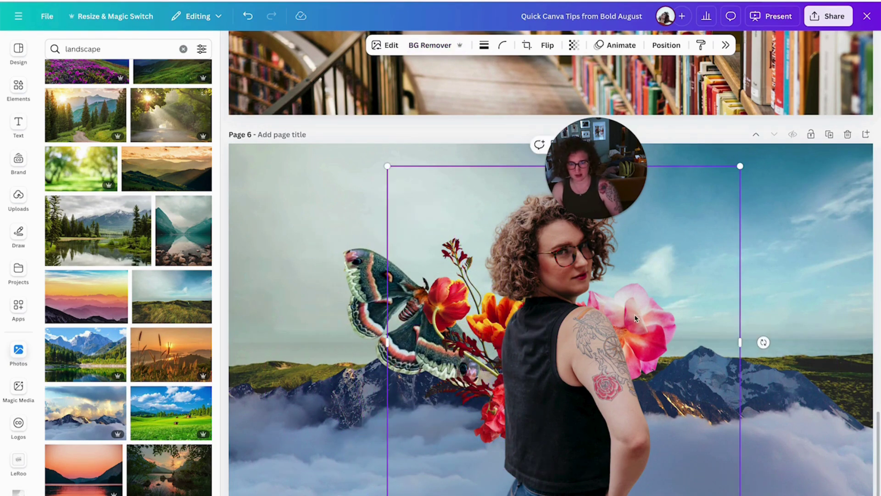
pyautogui.moveTo(385, 345); pyautogui.dragTo(453, 345)
pyautogui.click(291, 287)
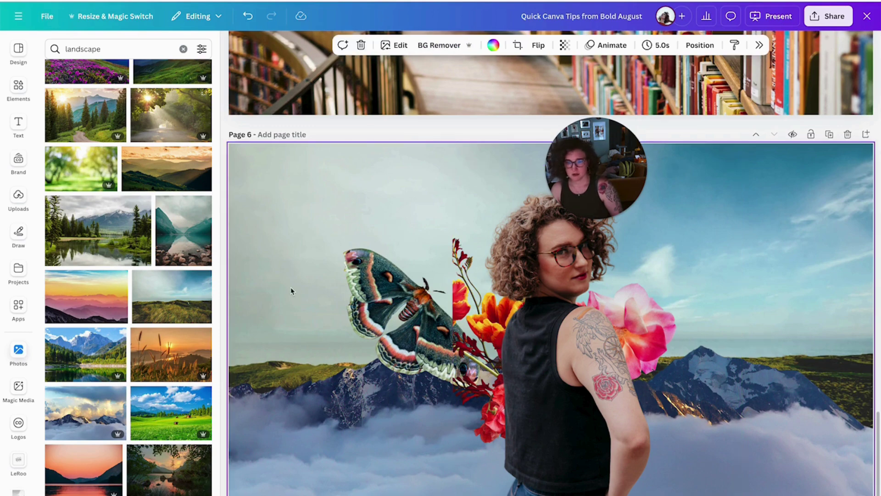
# Move the black-top portrait on page 3 slightly down and to the right, clear of the title text.
pyautogui.scroll(15, 293, 288)
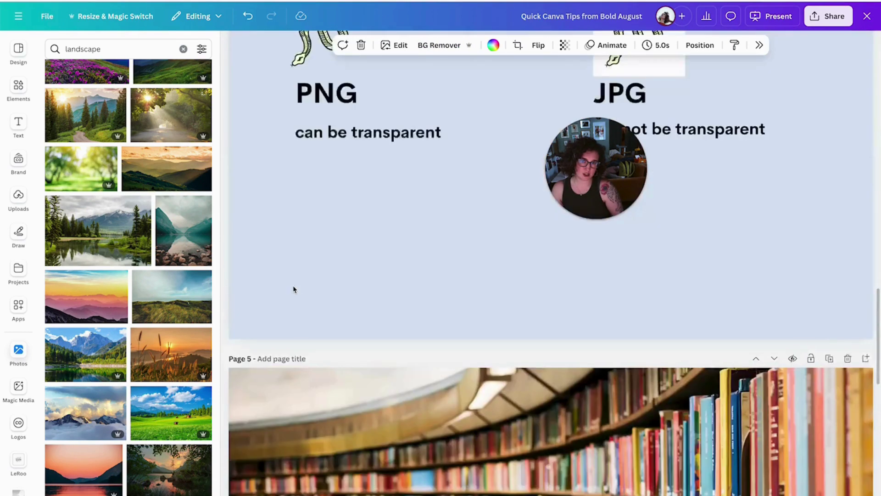
pyautogui.scroll(12, 360, 252)
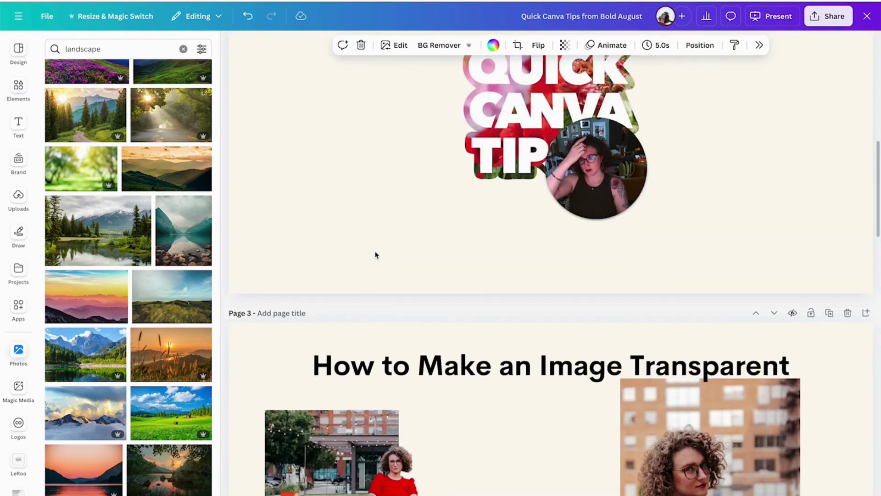
pyautogui.scroll(-7, 394, 248)
pyautogui.scroll(-6, 520, 257)
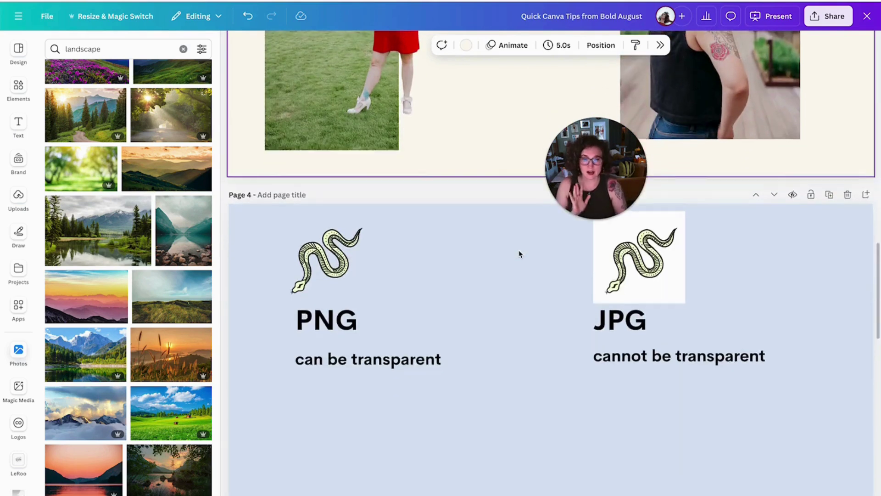
pyautogui.moveTo(584, 186); pyautogui.dragTo(502, 231)
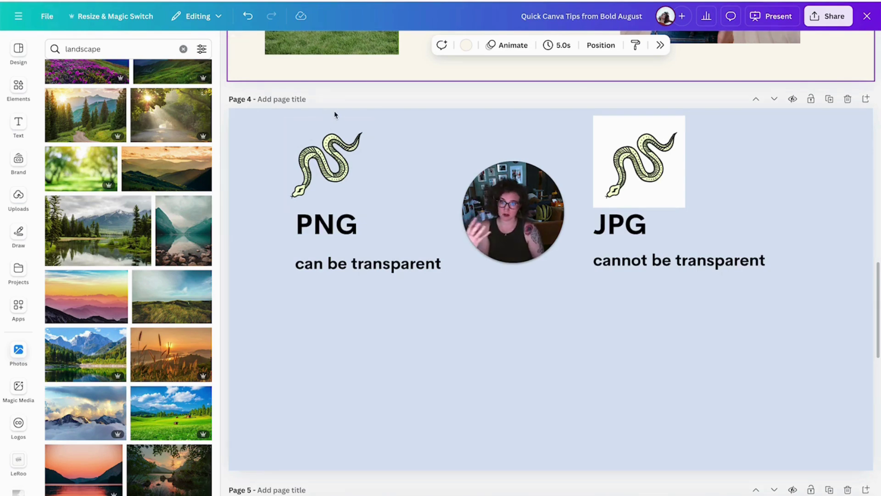
pyautogui.click(356, 420)
pyautogui.scroll(8, 356, 419)
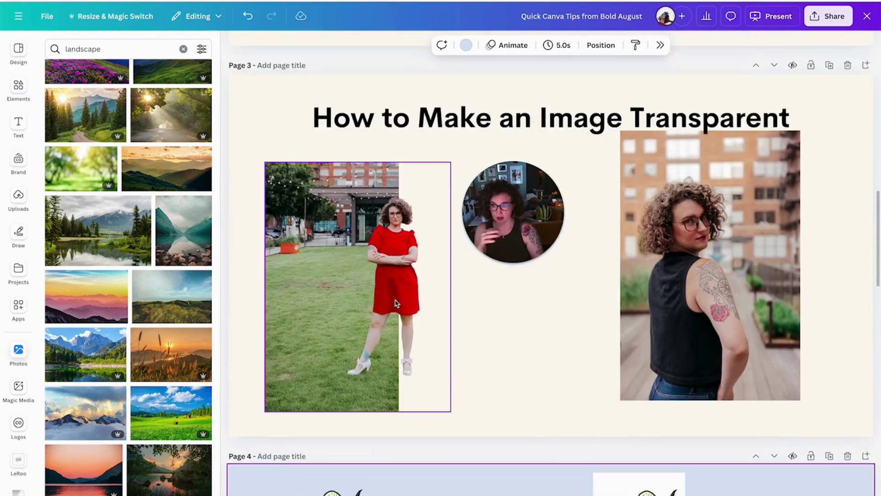
pyautogui.click(450, 301)
pyautogui.moveTo(678, 271); pyautogui.dragTo(693, 288)
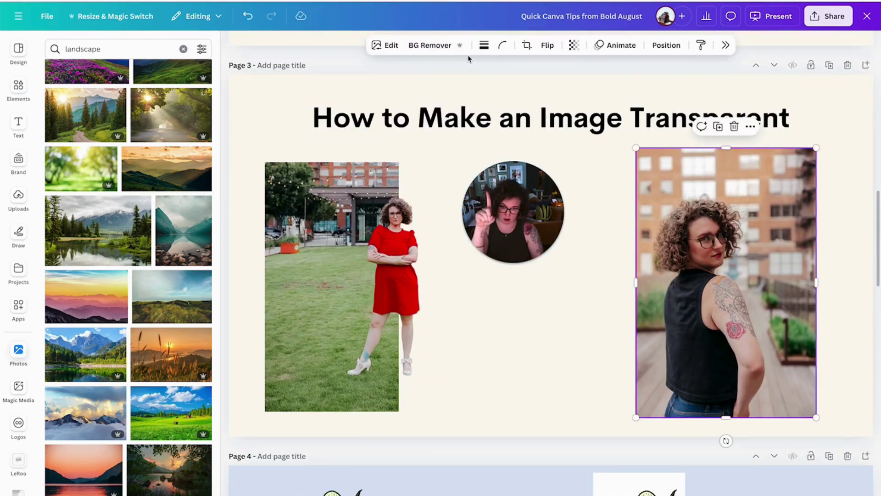
# Open the image adjustments for the red-dress photo on page 3 and go to its color edit options.
pyautogui.click(517, 291)
pyautogui.click(393, 288)
pyautogui.click(391, 46)
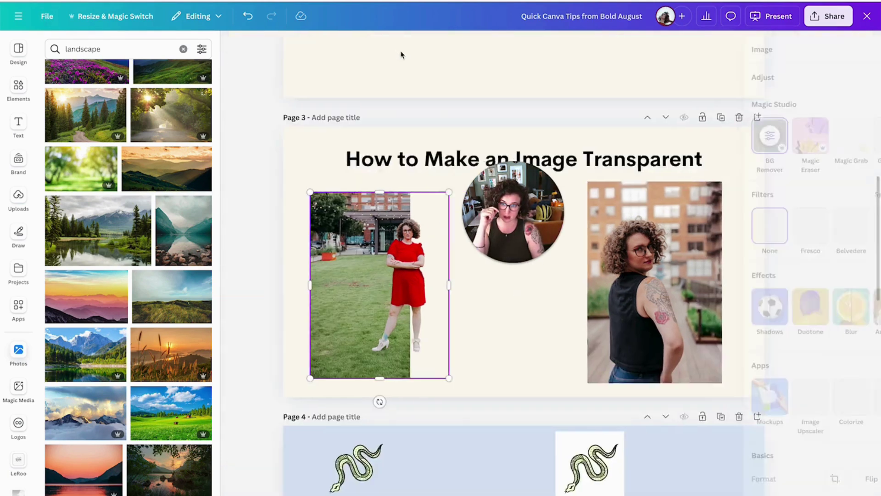
pyautogui.scroll(-3, 793, 263)
pyautogui.scroll(3, 796, 260)
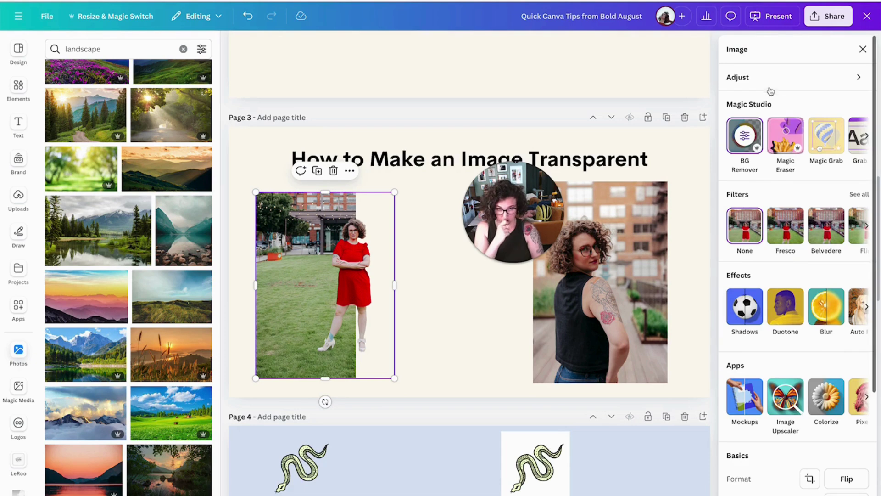
pyautogui.click(773, 73)
pyautogui.scroll(-5, 799, 238)
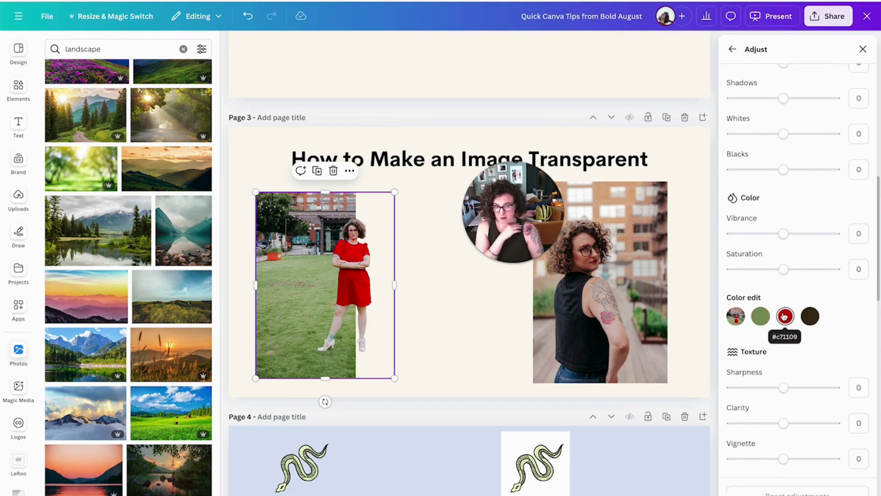